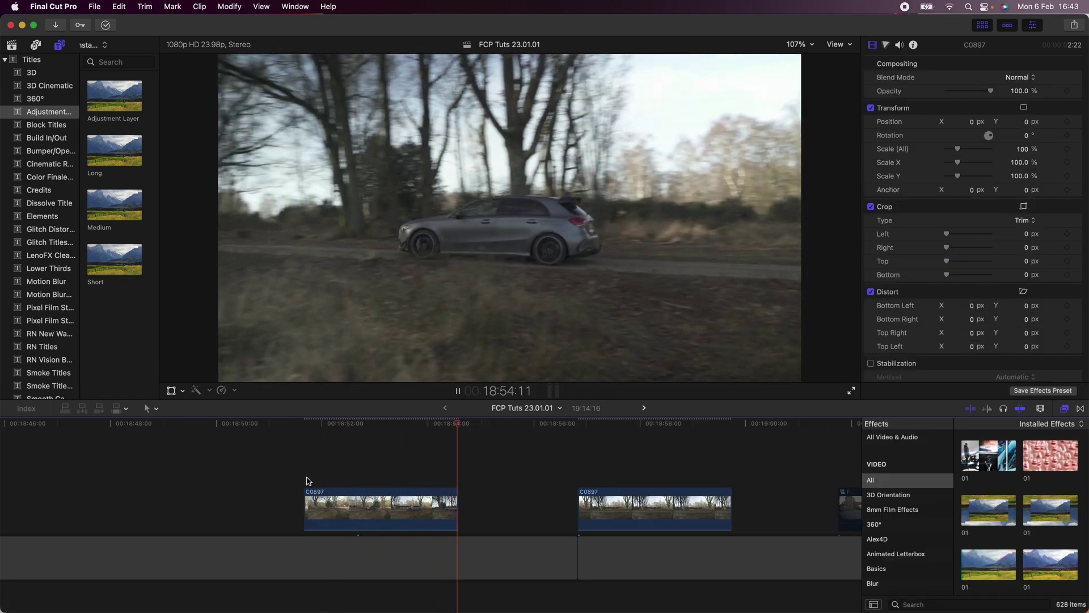
Step: Play through the clips and park the playhead at 18:53:08 on the grey car in the first C0897 clip
left_click(580, 476)
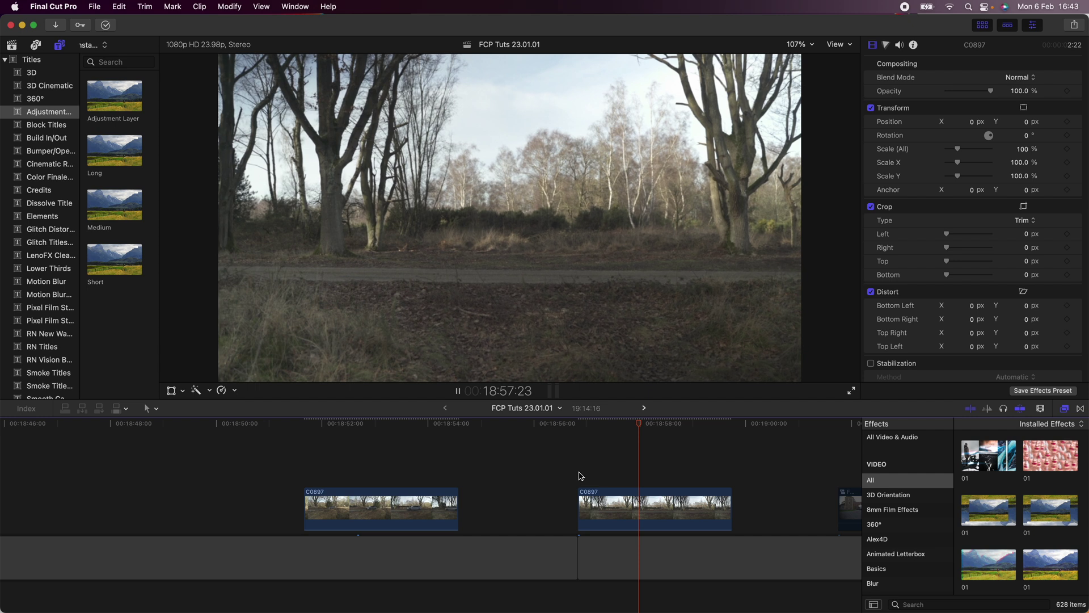
left_click(580, 476)
scroll(567, 476, "left", 3)
left_click(515, 425)
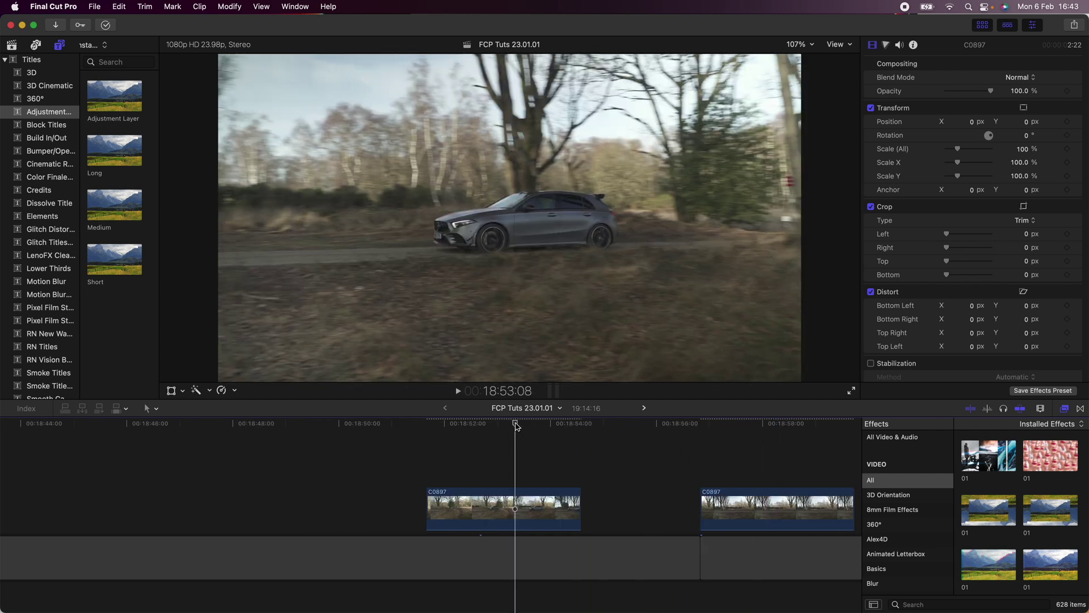
Step: Apply a Draw Mask from the Masks category to the C0897 car clip
left_click(517, 497)
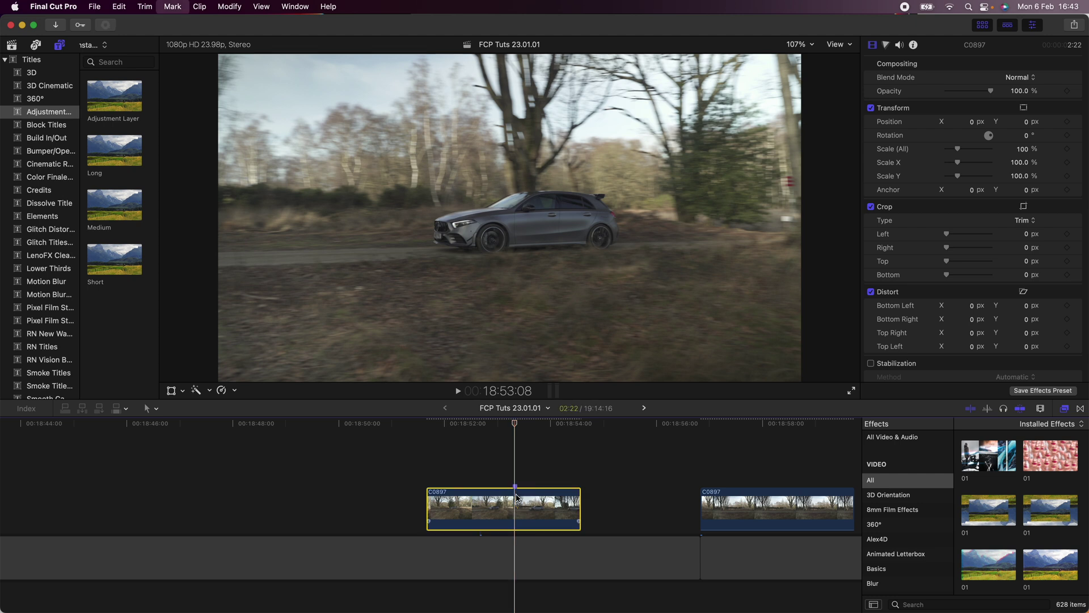
key("super+equal")
scroll(487, 493, "right", 3)
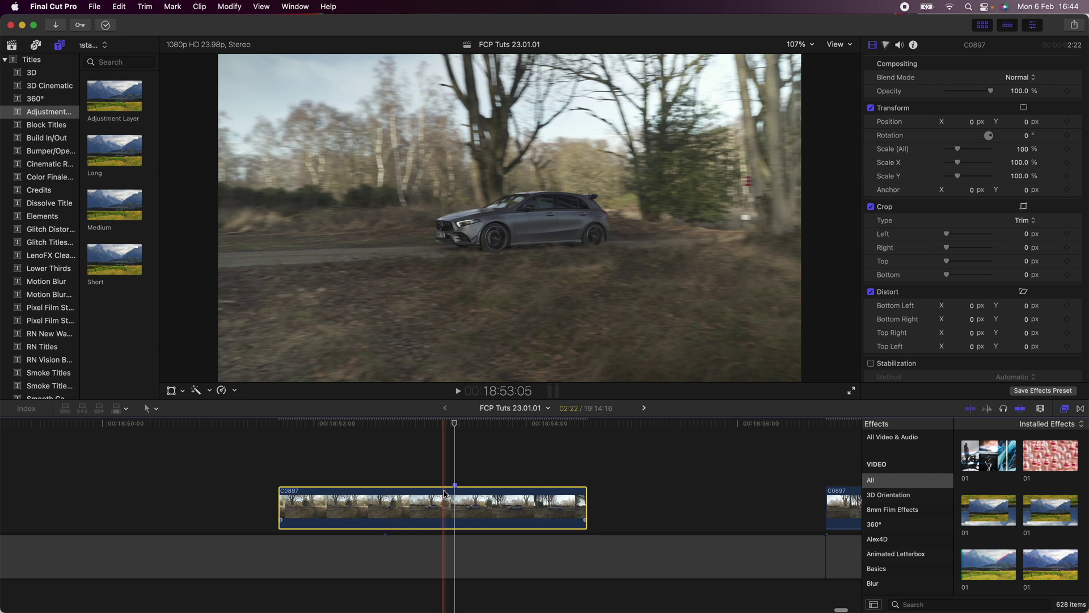
scroll(902, 493, "down", 8)
left_click(899, 504)
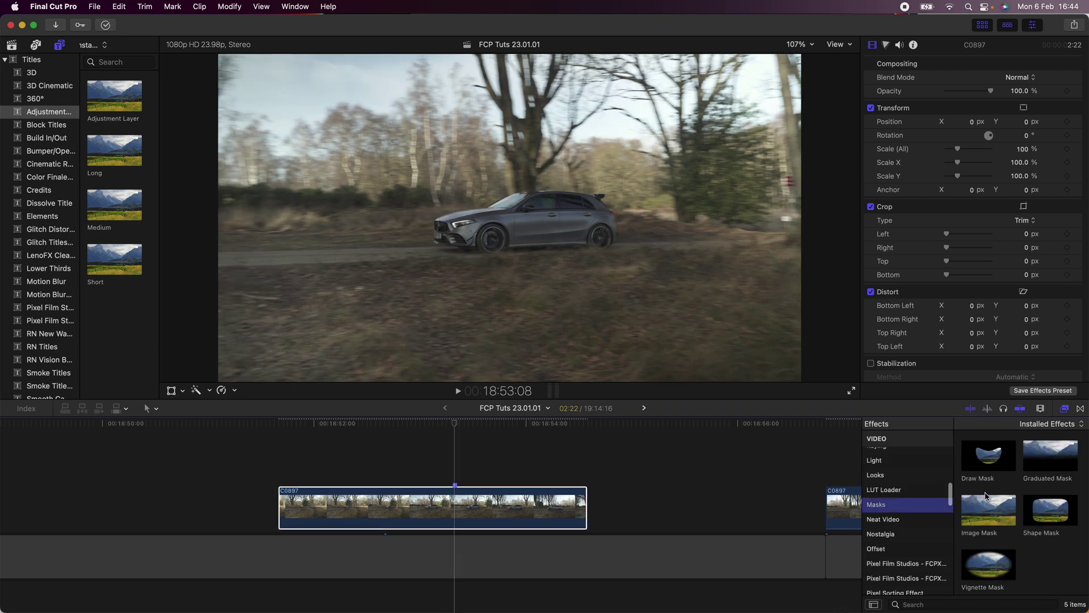
mouse_move(989, 464)
left_mouse_down()
mouse_move(911, 442)
mouse_move(510, 486)
mouse_move(510, 502)
left_mouse_up()
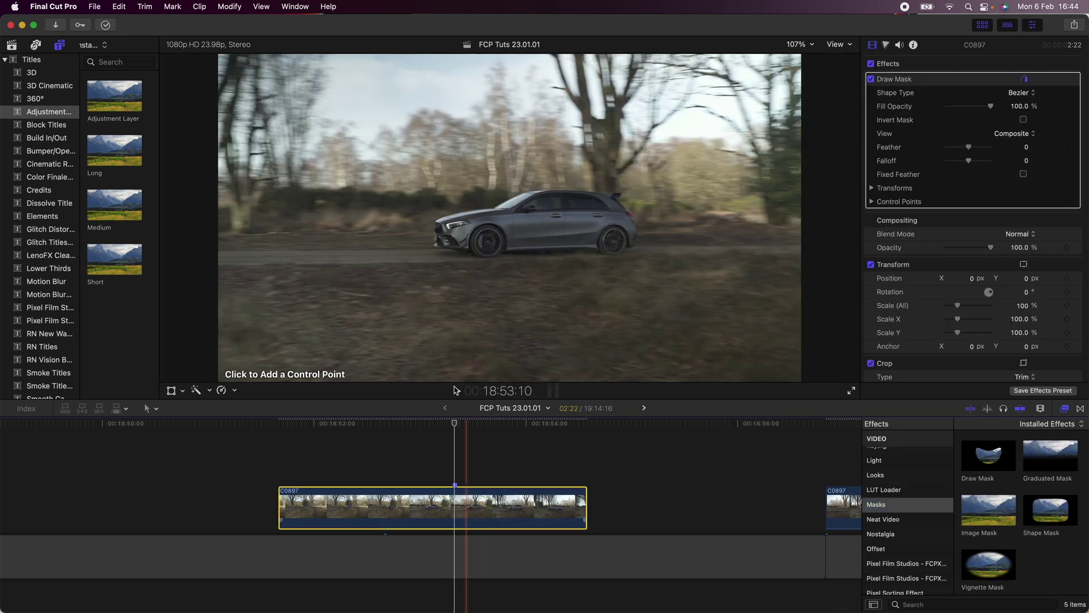
Step: At 200% viewer zoom, trace mask points around the car's hood, roof, rear, wheels and front, closing the shape
key("super+equal")
left_click(385, 213)
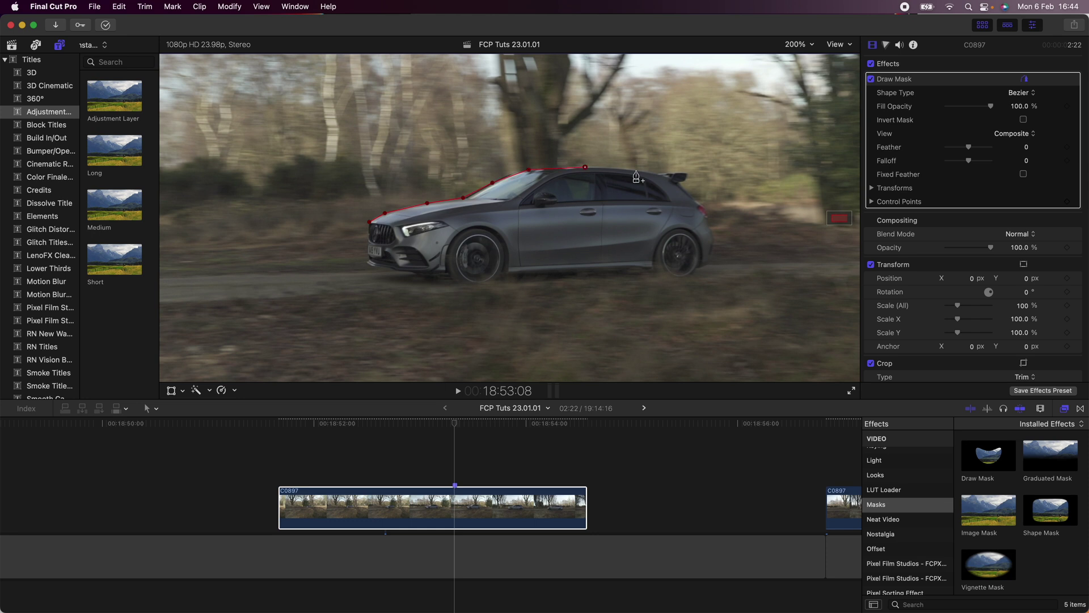
left_click(693, 197)
left_click(706, 210)
left_click(711, 223)
left_click(713, 251)
left_click(710, 263)
left_click(688, 277)
left_click(666, 277)
left_click(654, 271)
left_click(413, 281)
left_click(383, 278)
left_click(367, 264)
left_click(365, 243)
left_click(369, 221)
Step: Select all the mask points and convert them to Smooth Bezier curves
left_click_drag(299, 148, 713, 302)
right_click(690, 280)
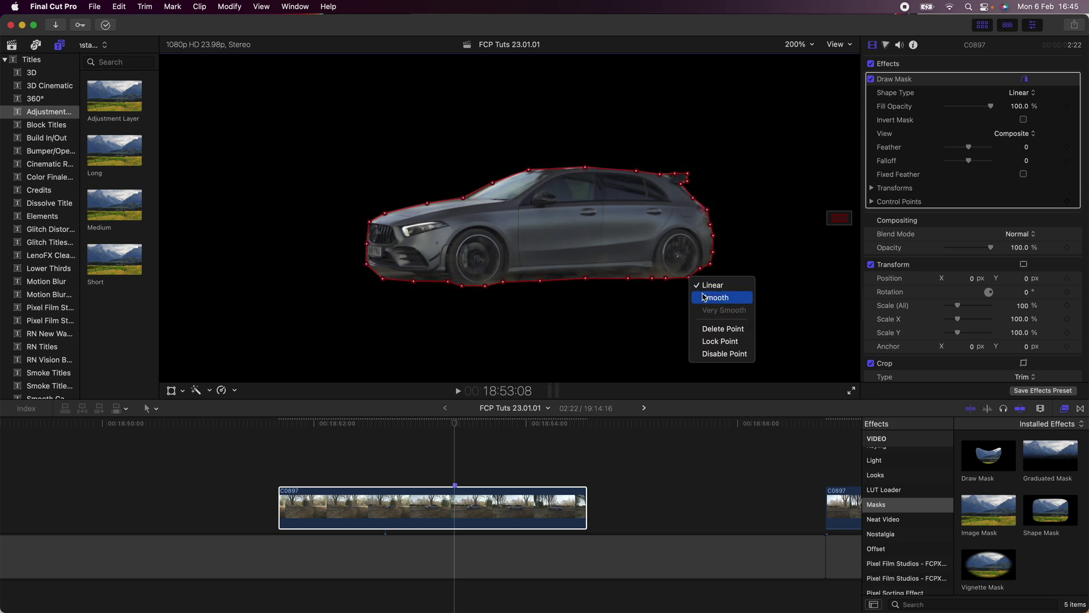
left_click(706, 296)
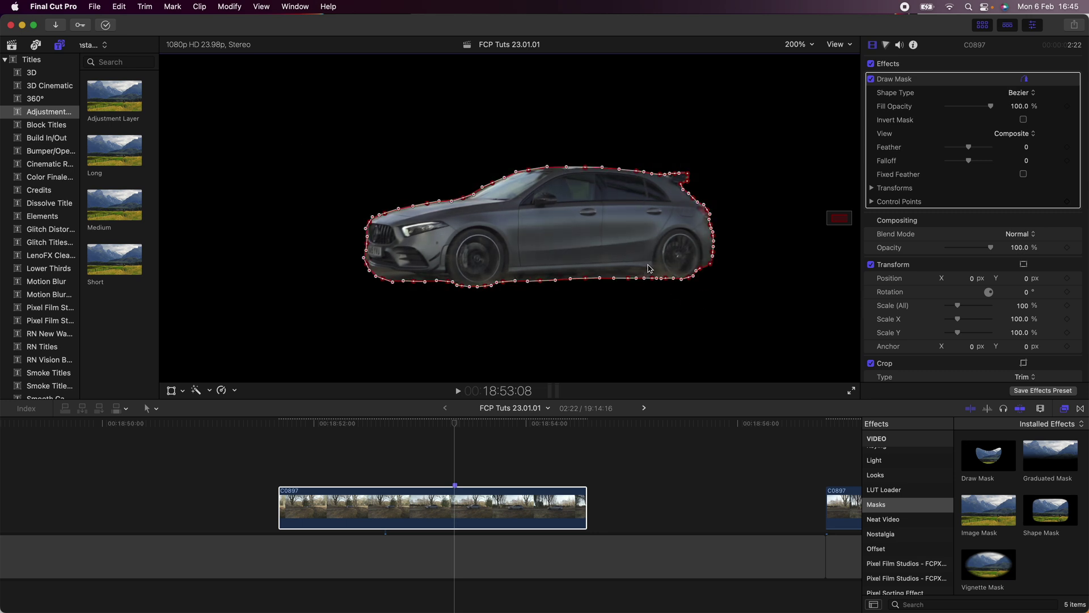
left_click(1016, 134)
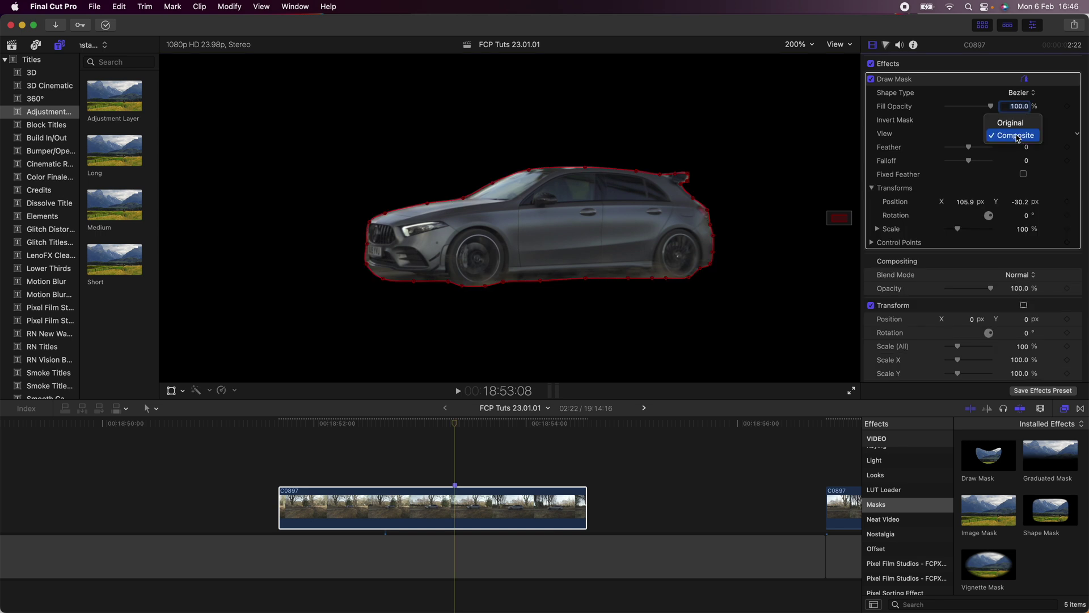
Step: Keyframe the mask transform to follow the car two frames back, then duplicate the masked clip onto a lane above
left_click(1015, 126)
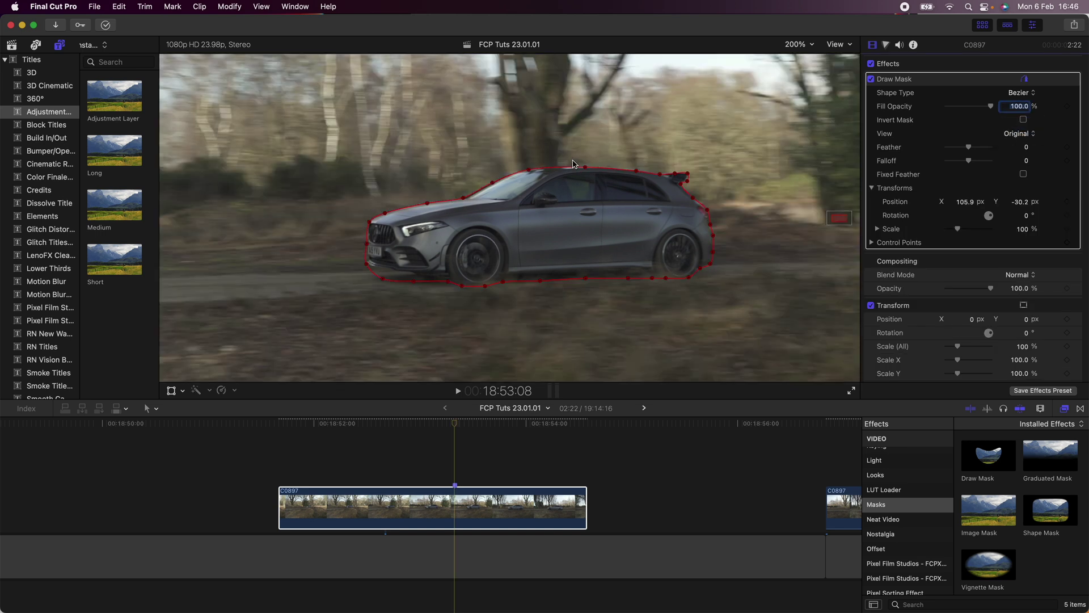
left_click(1067, 215)
left_click(453, 428)
key("Left")
key("Left")
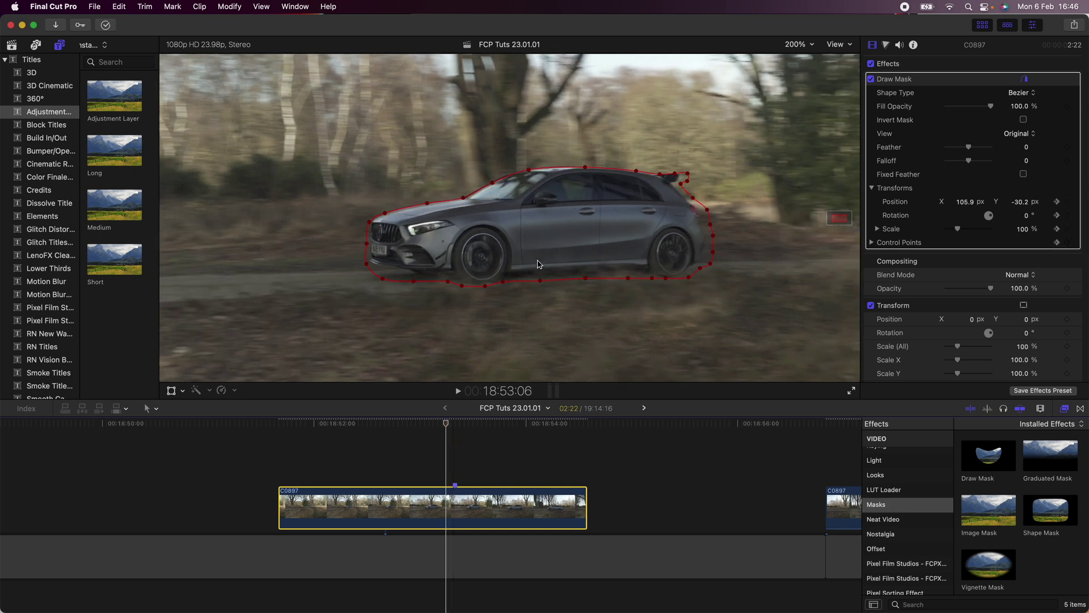
left_click_drag(558, 237, 561, 235)
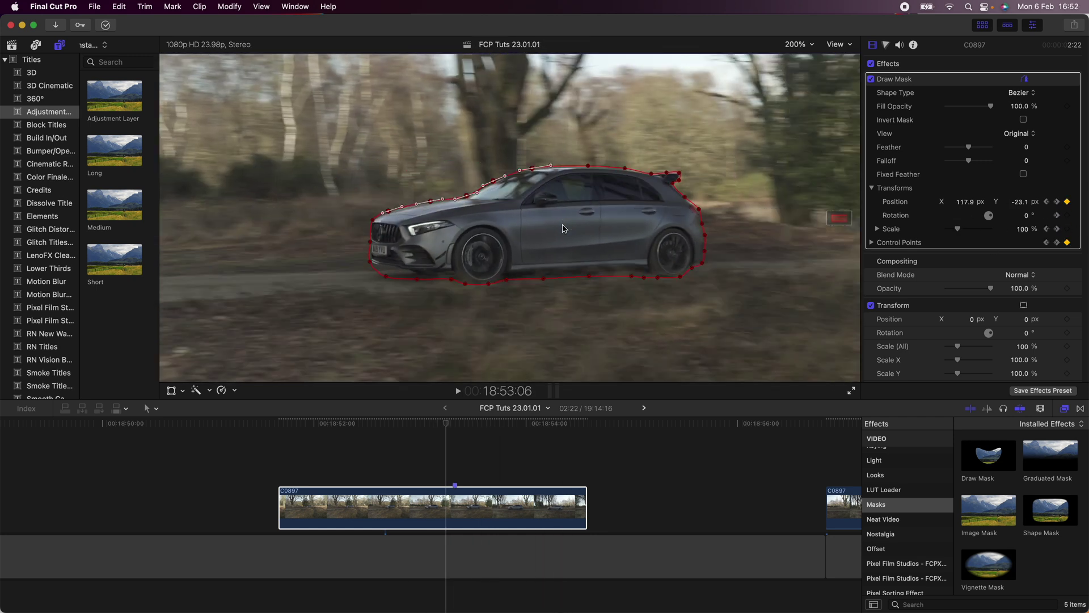
left_click(456, 489)
mouse_move(457, 506)
left_mouse_down()
mouse_move(459, 531)
mouse_move(459, 486)
left_mouse_up()
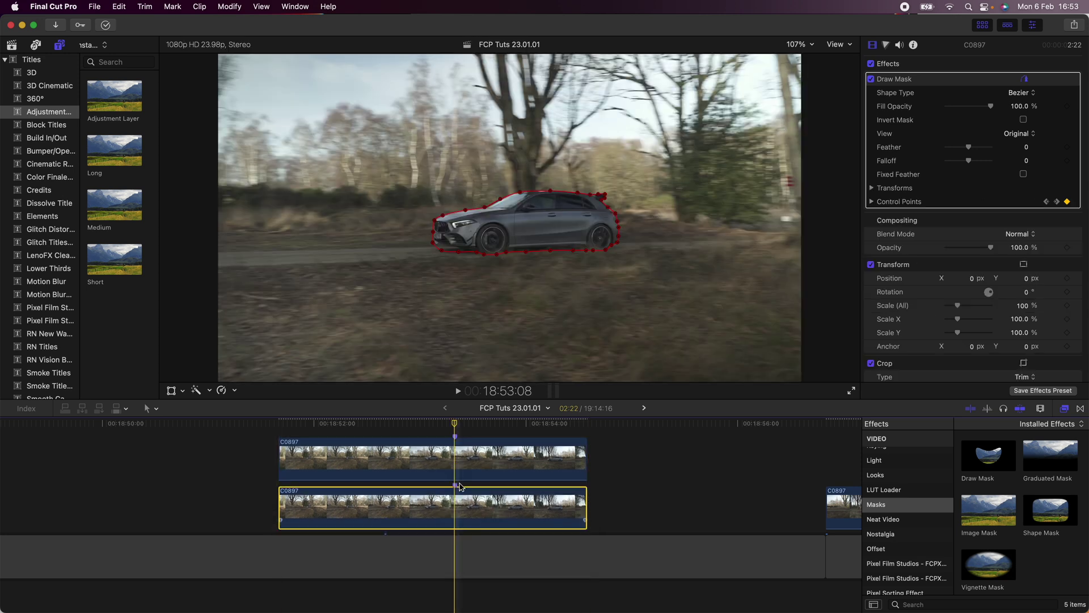
Step: Set the upper duplicate's mask View to Composite and soften its feather
left_click(459, 457)
left_click(1019, 133)
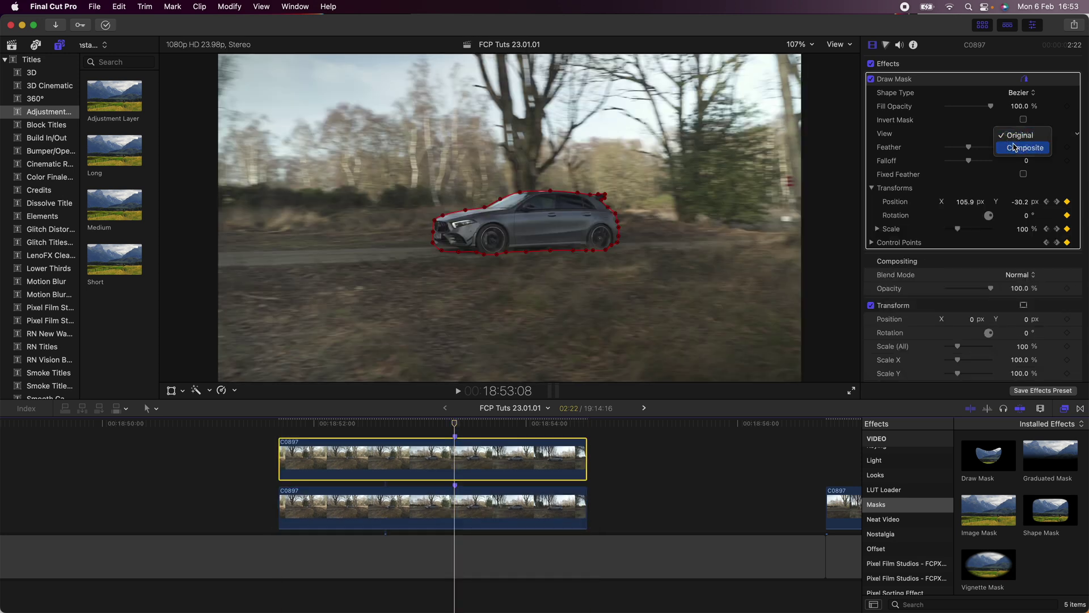
left_click(1021, 148)
left_click_drag(973, 150, 988, 149)
Step: Invert the lower clip's mask, feather it to 76, and play back to review the soft hole
left_click(510, 508)
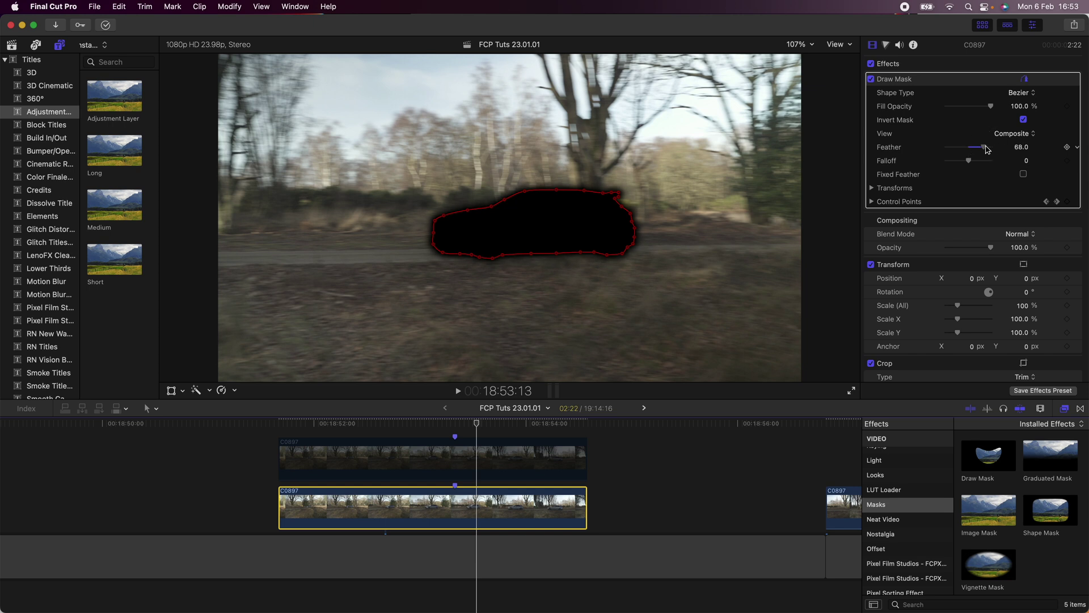
left_click_drag(987, 150, 990, 149)
key("space")
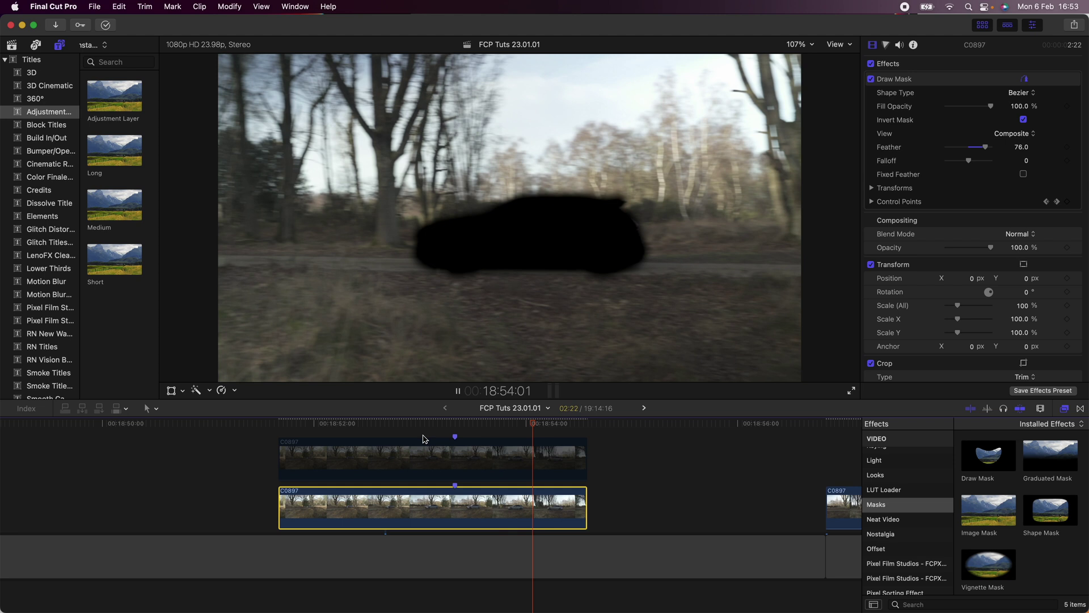
key("space")
Step: Drag the later empty-road C0897 clip leftward in the timeline
scroll(508, 456, "right", 5)
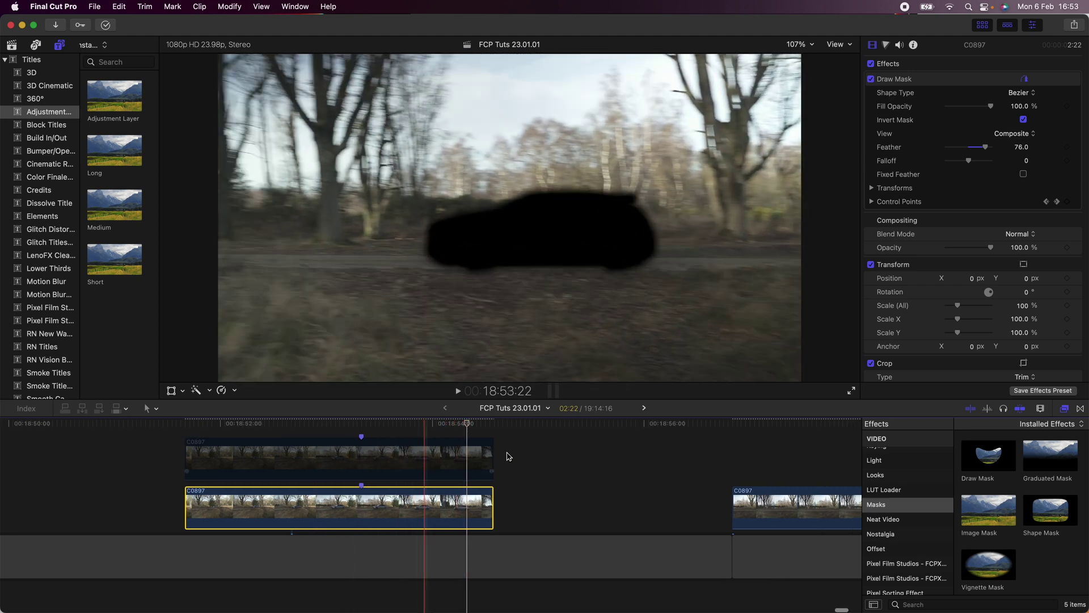
scroll(567, 476, "right", 4)
left_click_drag(722, 502, 539, 502)
Step: Add a Hold (0%) frame to the empty-road clip and trim it to the held frame above the masked clip
key("shift+h")
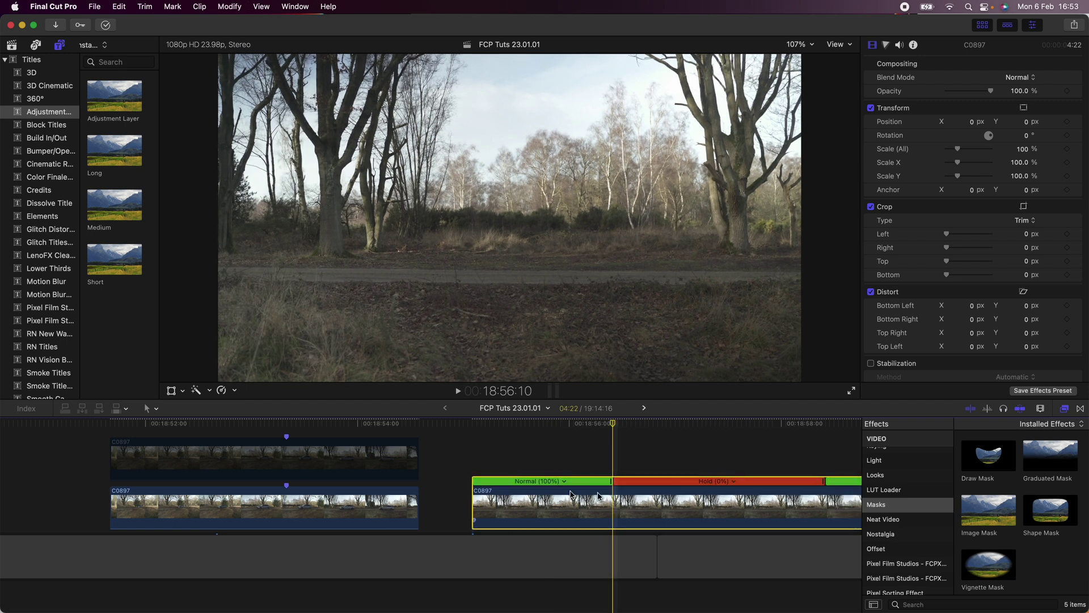
left_click_drag(614, 498, 210, 454)
scroll(335, 454, "left", 4)
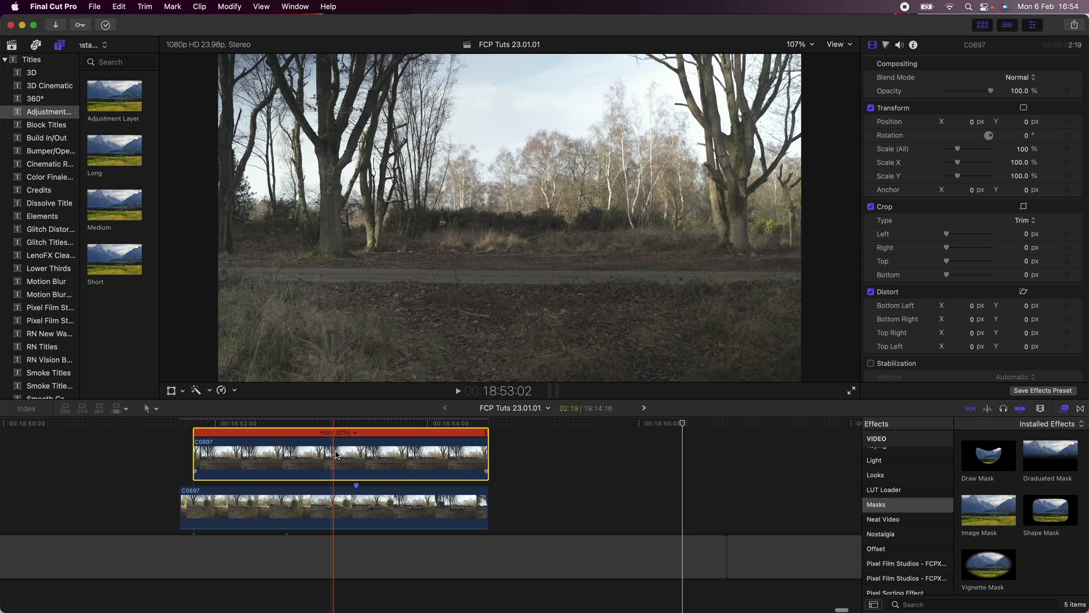
scroll(401, 454, "left", 3)
scroll(401, 454, "up", 2)
Step: At 18:53:18, disable the clean-plate hold clip and reselect the lower masked clip
left_click(468, 422)
key("v")
left_click(464, 536)
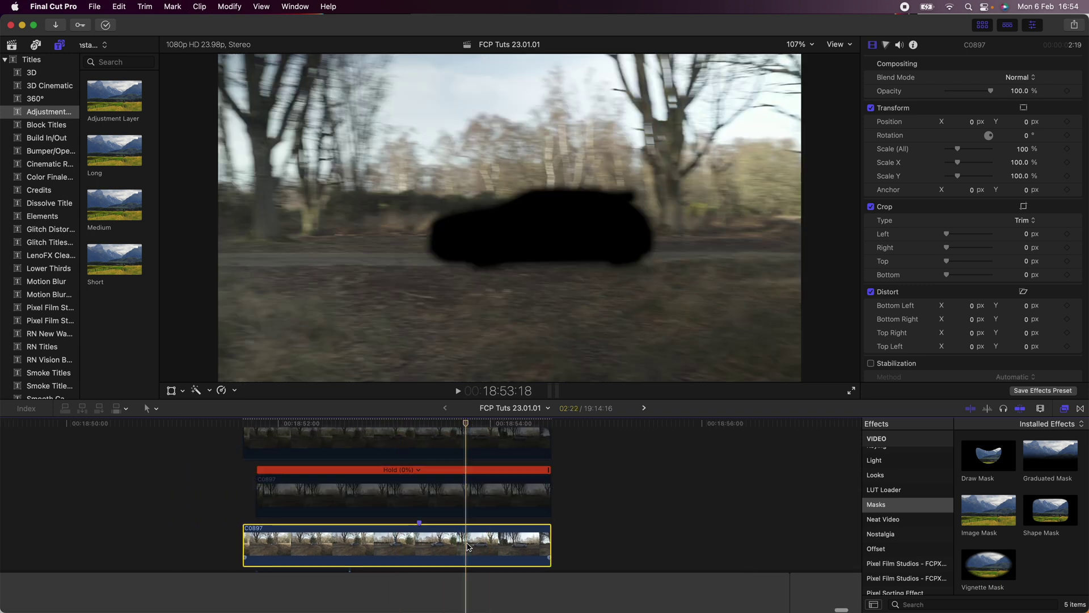
scroll(885, 310, "down", 5)
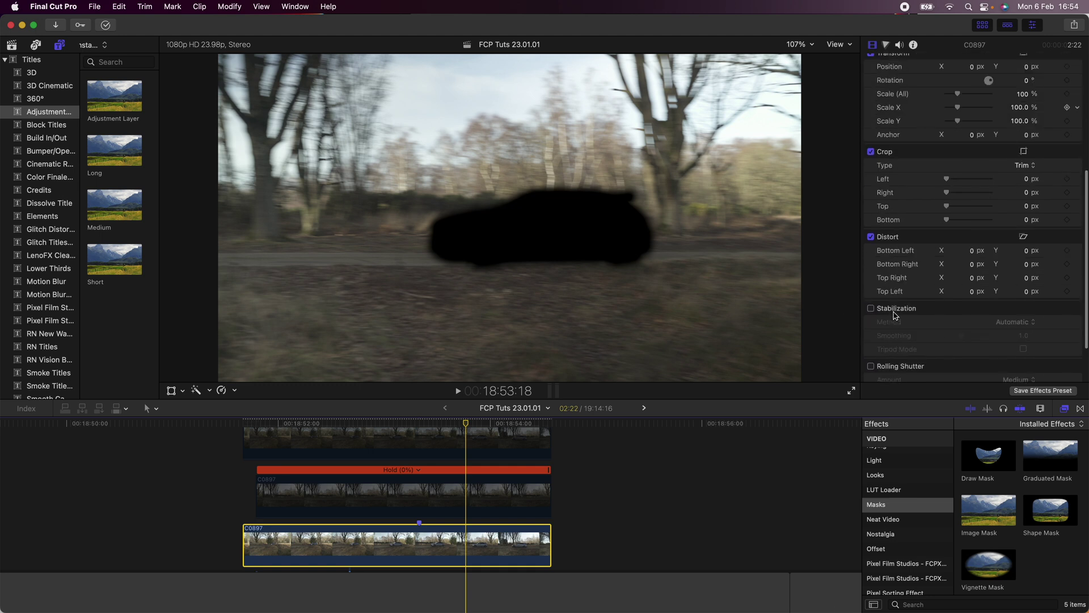
Step: Add an object tracker with a small box on the masked car and analyze it through the clip
left_click(1021, 368)
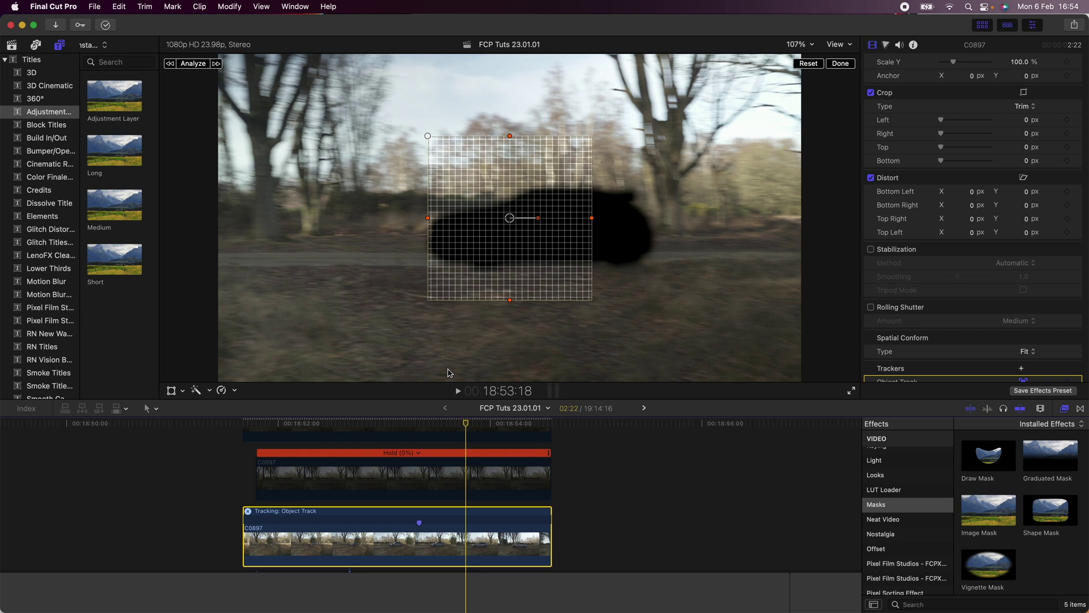
left_click(424, 423)
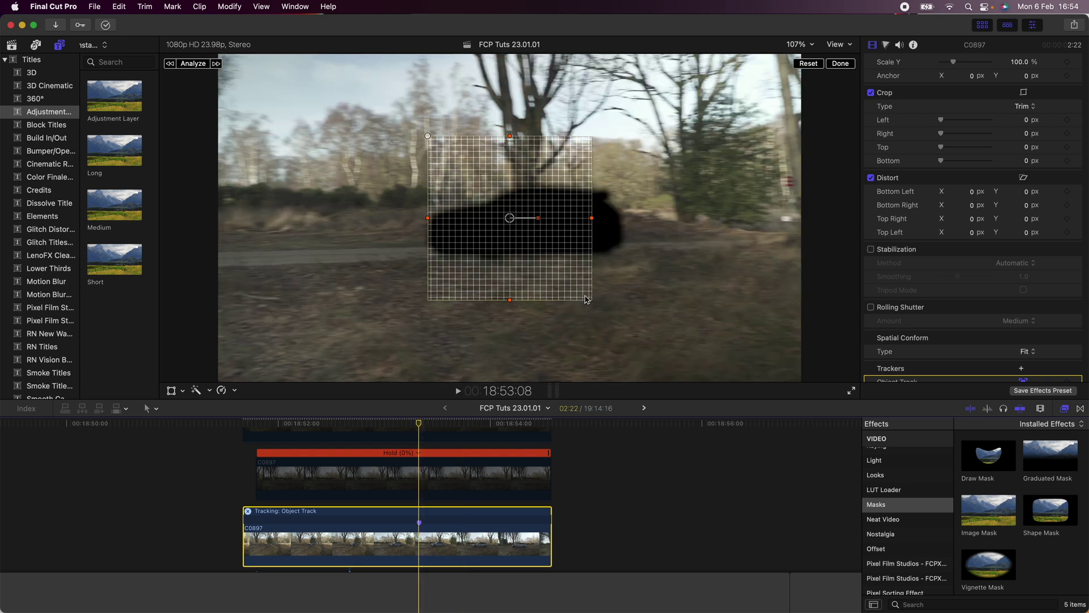
left_click_drag(592, 299, 523, 139)
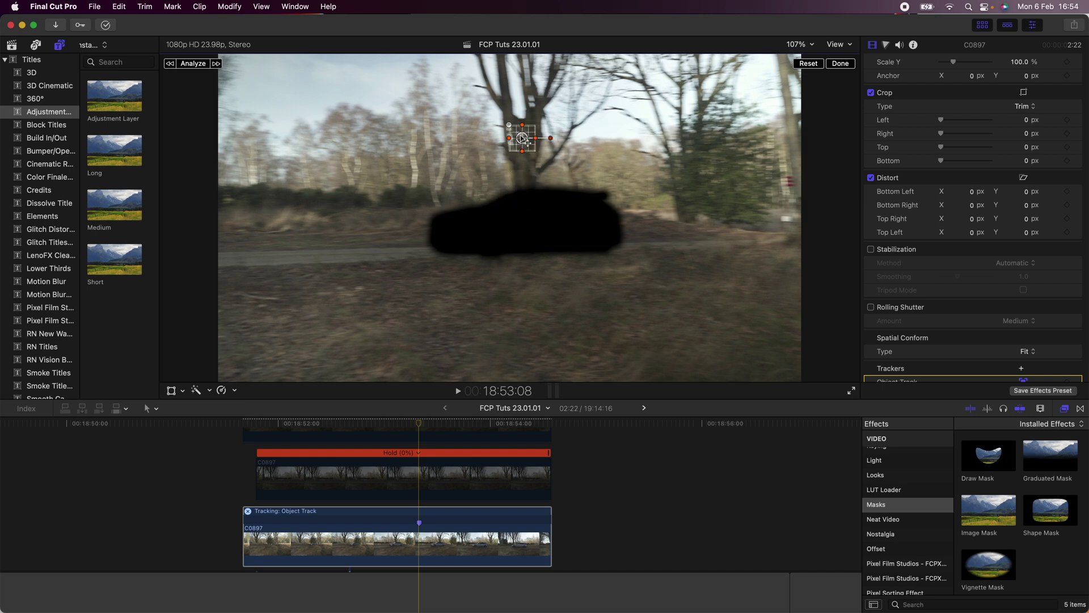
left_click(189, 64)
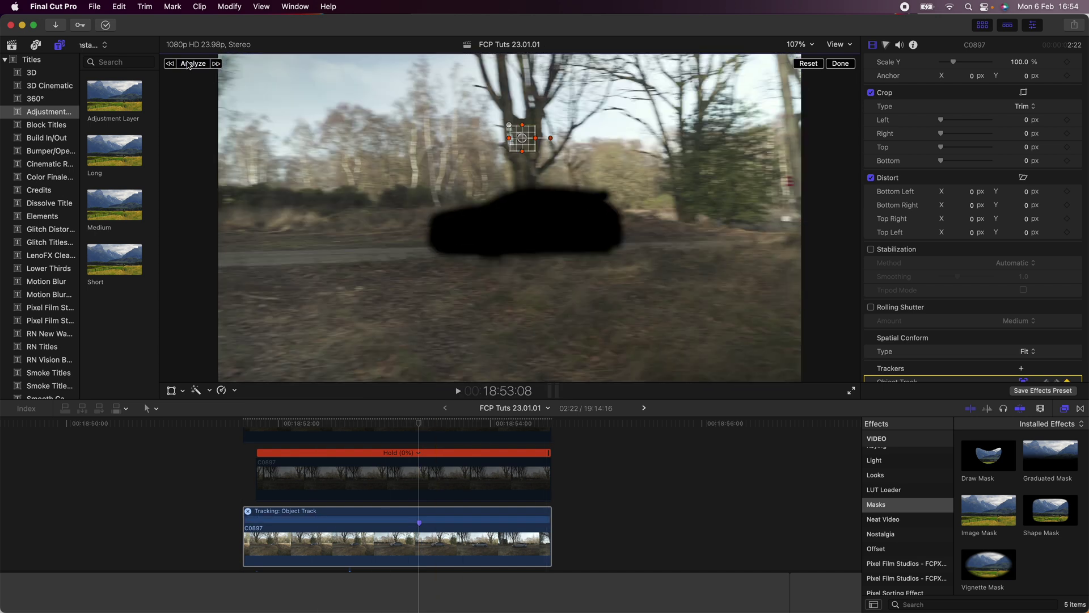
left_click(448, 425)
left_click(452, 481)
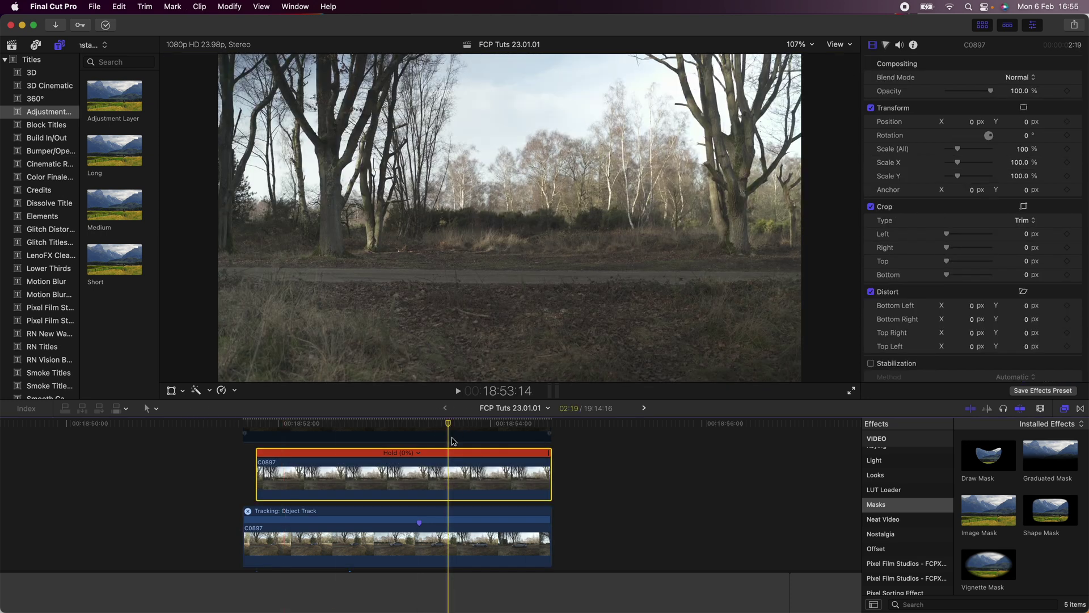
Step: Pin the hold clip to the Object Track, move it below the tracked clip, and shift it to -721.6, -257.4 px
left_click(171, 391)
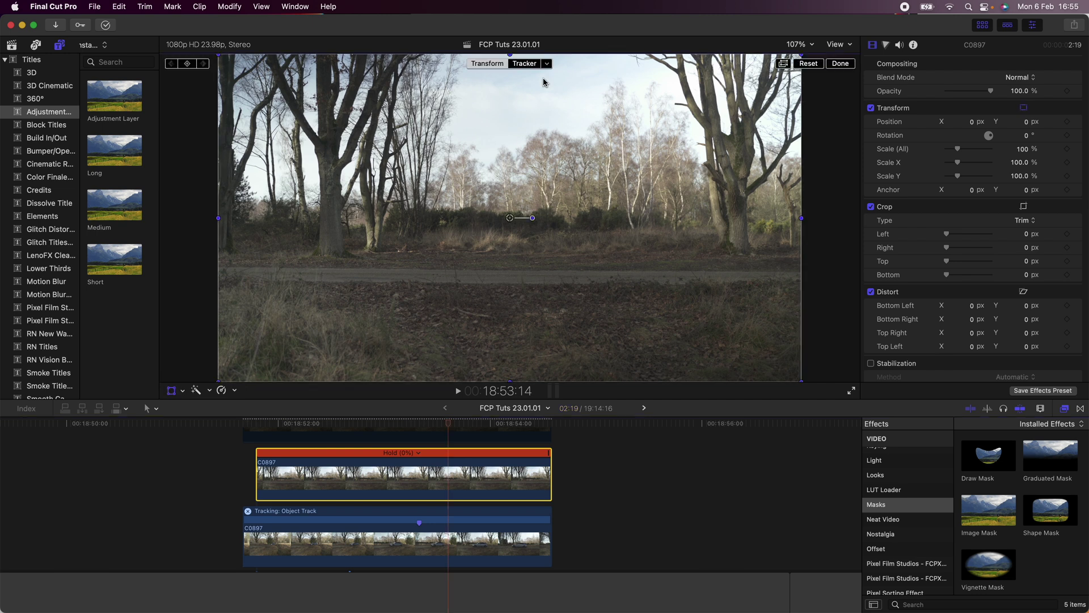
left_click(546, 64)
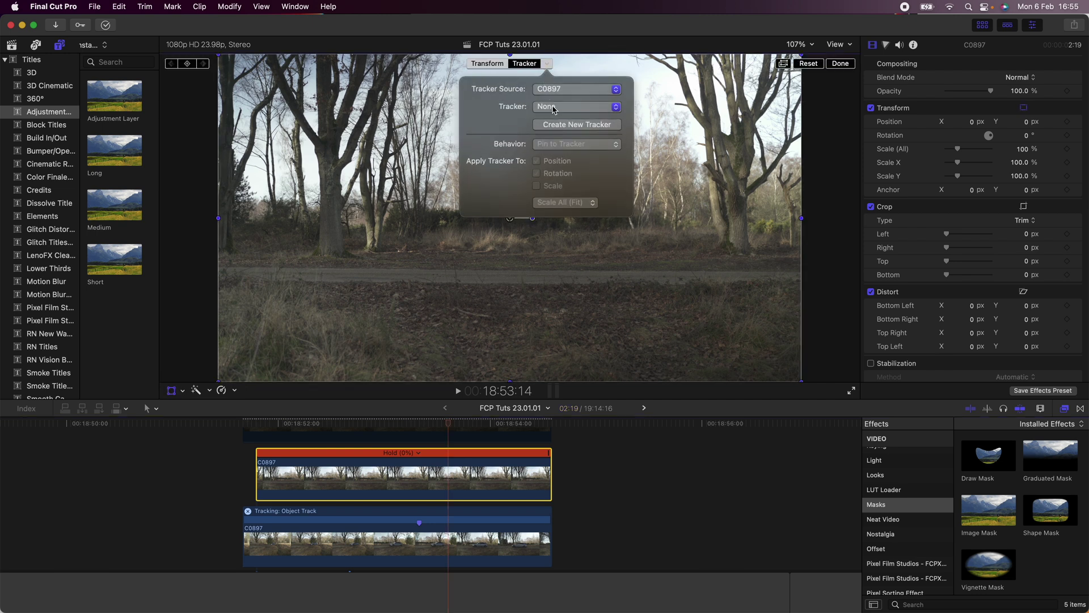
left_click(558, 102)
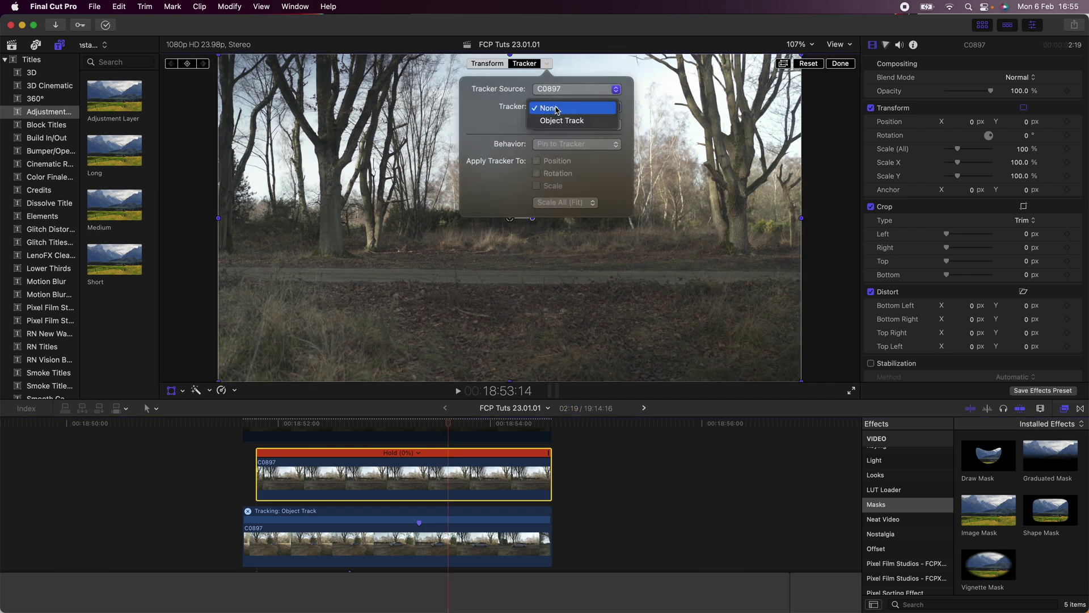
left_click(558, 121)
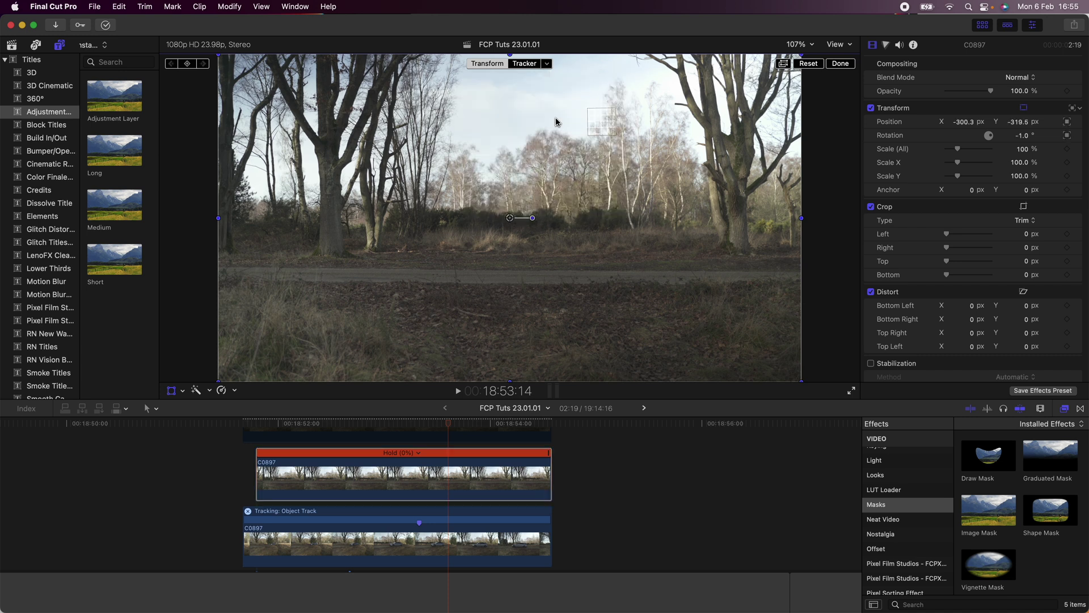
left_click_drag(451, 474, 449, 544)
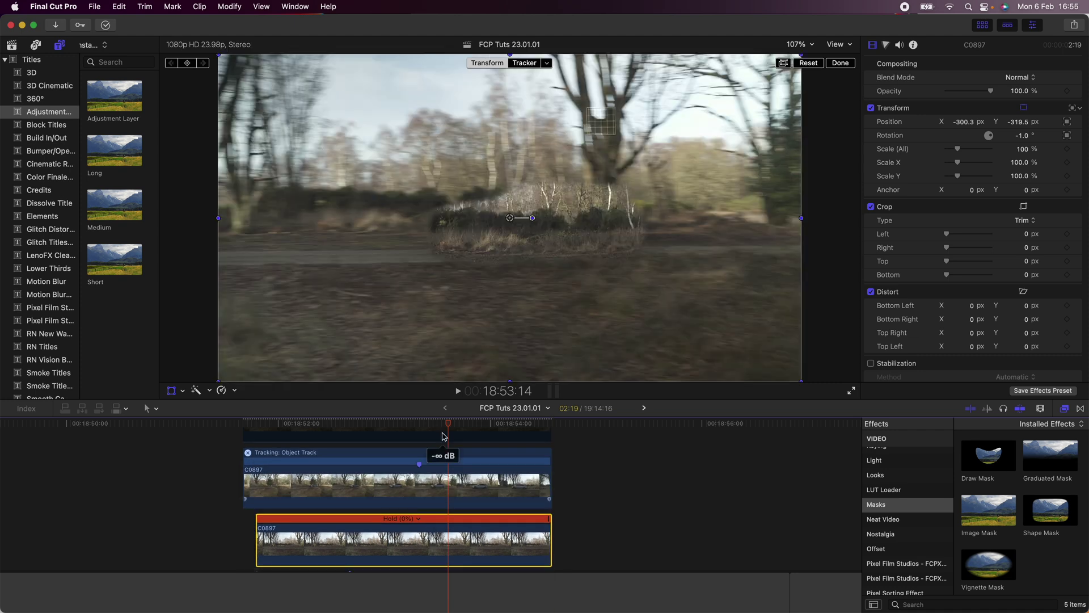
left_click_drag(513, 222, 382, 195)
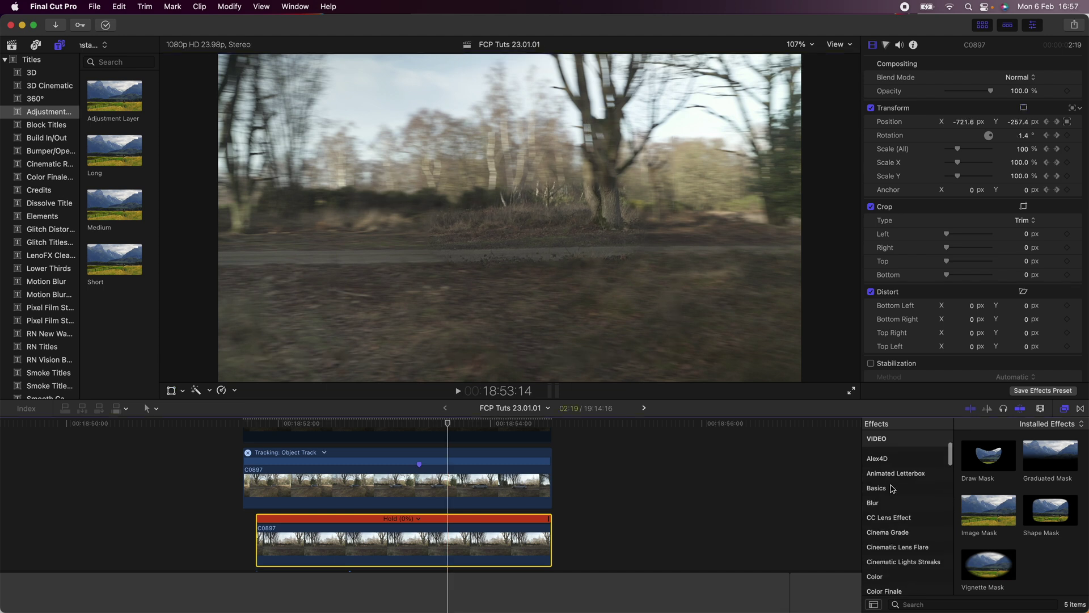
Step: Apply a Directional blur to the hold clean plate, raising its Amount to 45.5 at a 1.1° angle
left_click(893, 503)
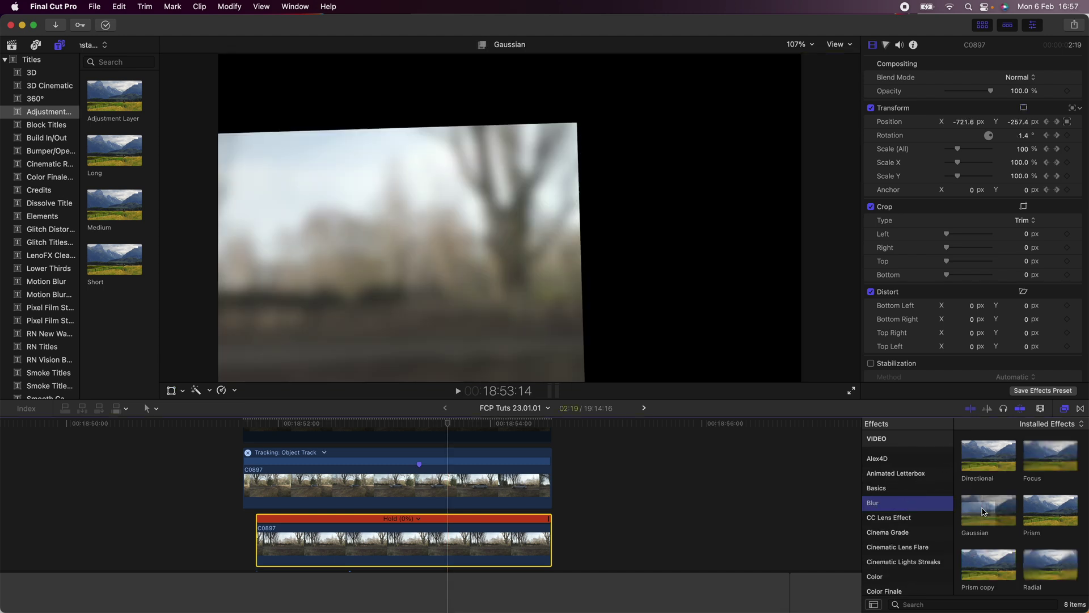
double_click(988, 454)
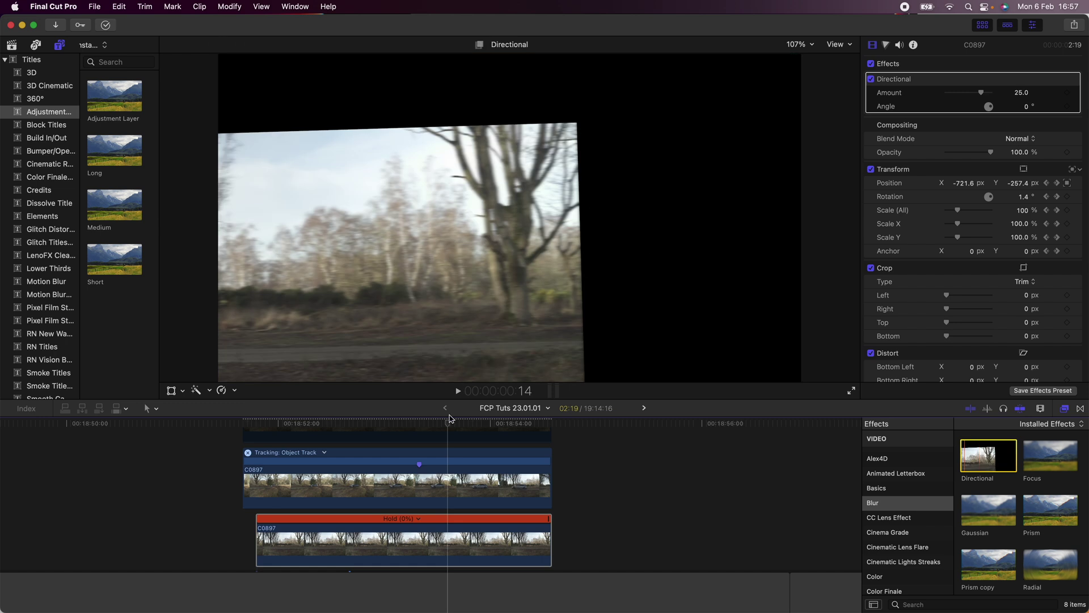
left_click(451, 415)
left_click_drag(399, 199, 405, 198)
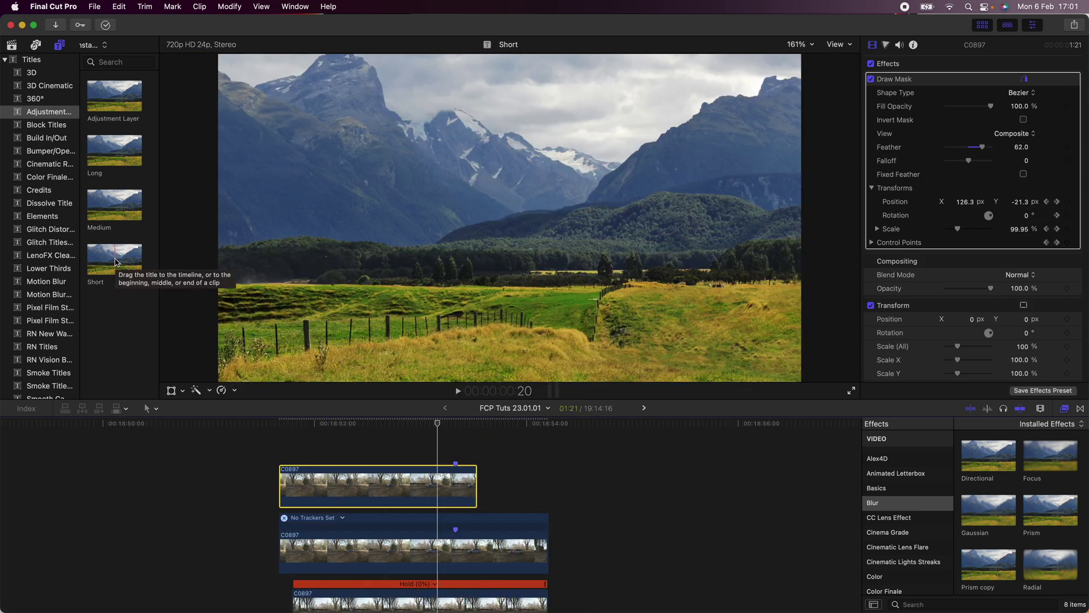
Step: Add the Short adjustment layer across the clips, move the car clip beneath it, and give it Gaussian blur Amount 50
left_click_drag(115, 260, 281, 503)
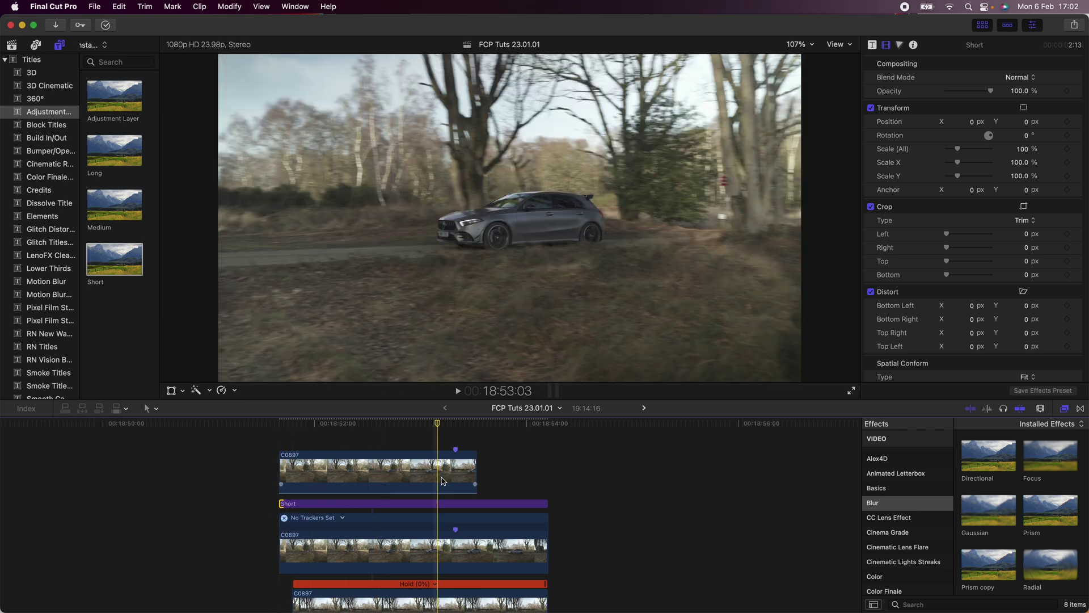
mouse_move(444, 481)
left_mouse_down()
mouse_move(444, 491)
mouse_move(443, 457)
left_mouse_up()
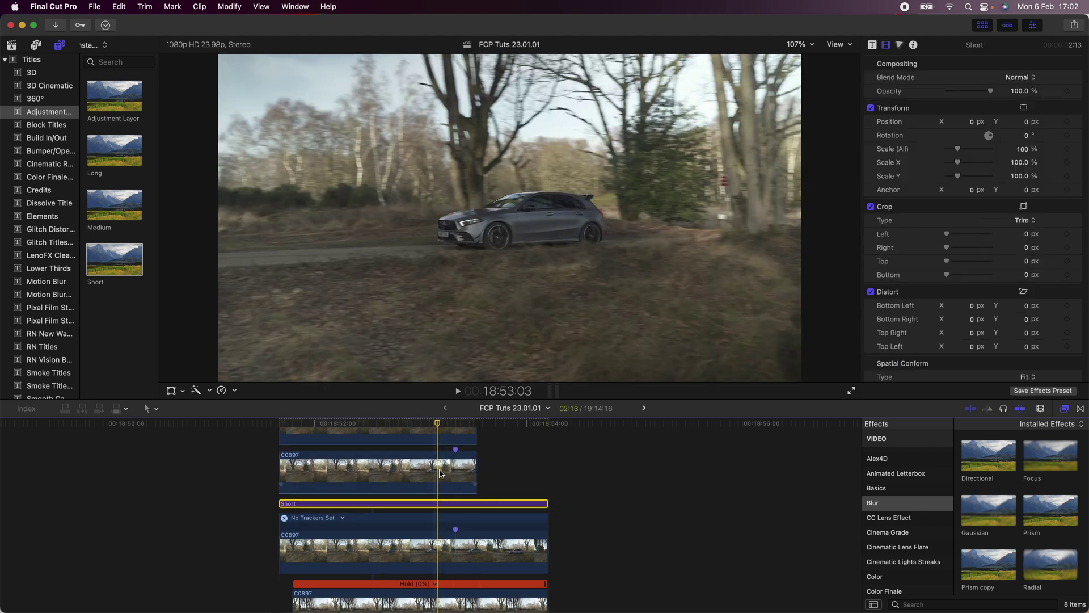
left_click_drag(988, 509, 438, 472)
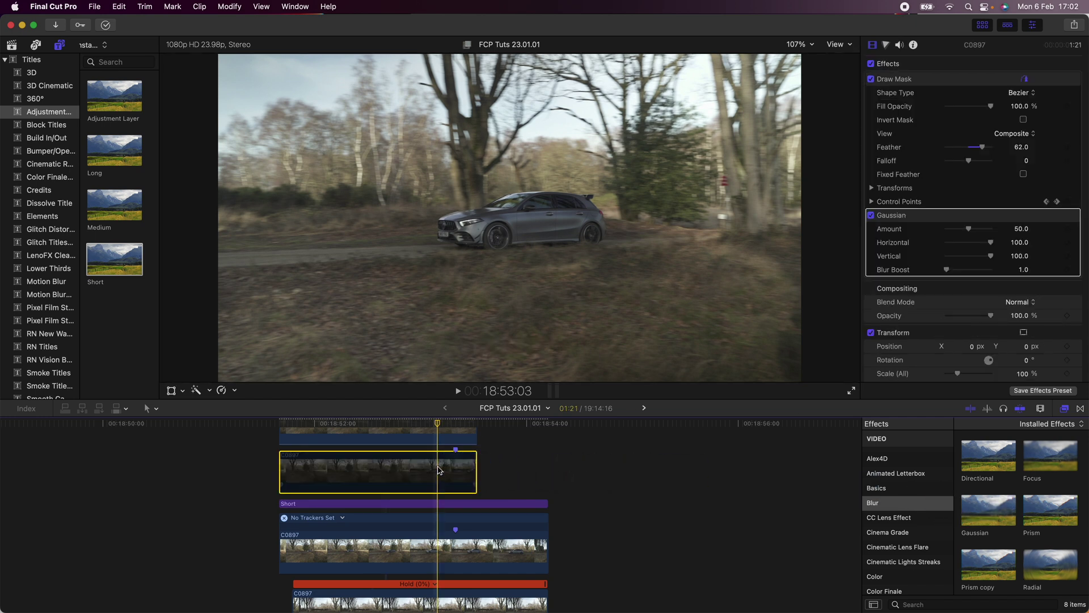
left_click(440, 504)
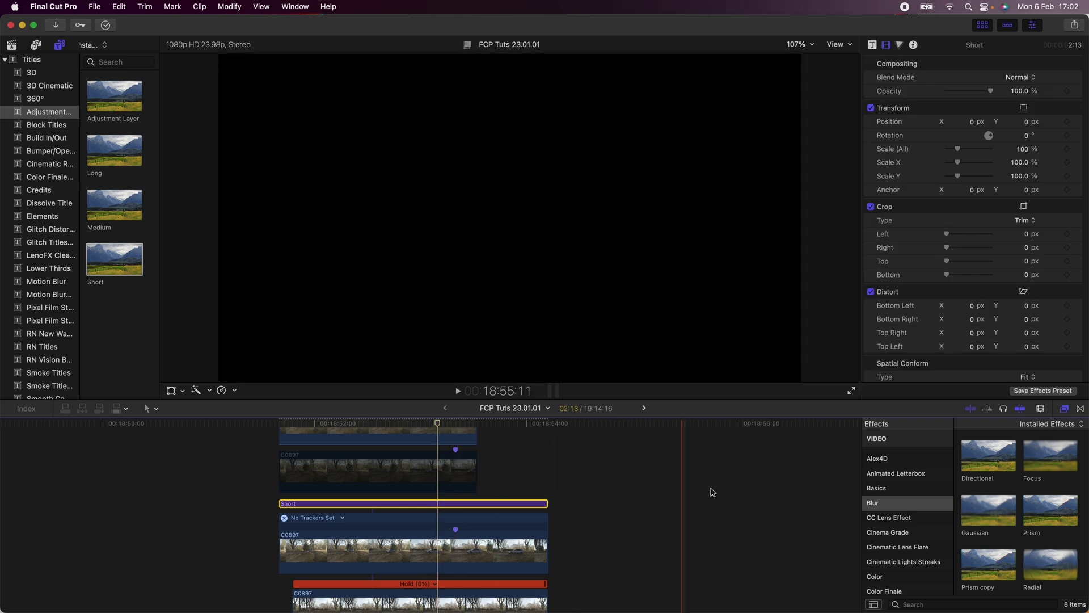
Step: Apply the RN Effects Bump Map to the Short layer with the C0897 car clip as its source
scroll(892, 530, "down", 5)
scroll(889, 532, "down", 5)
left_click(890, 561)
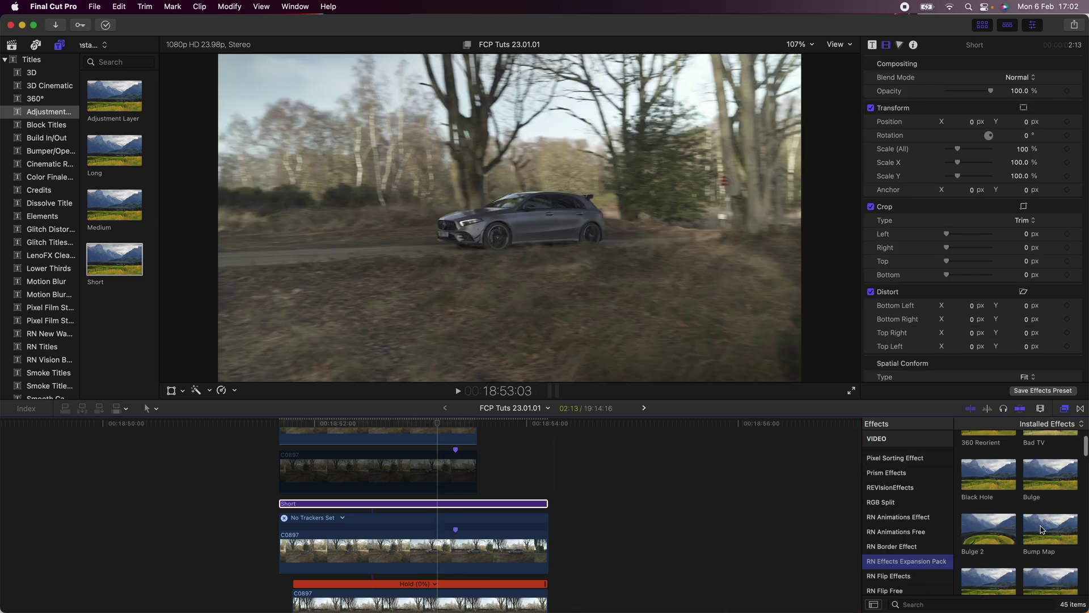
left_click_drag(1046, 530, 438, 503)
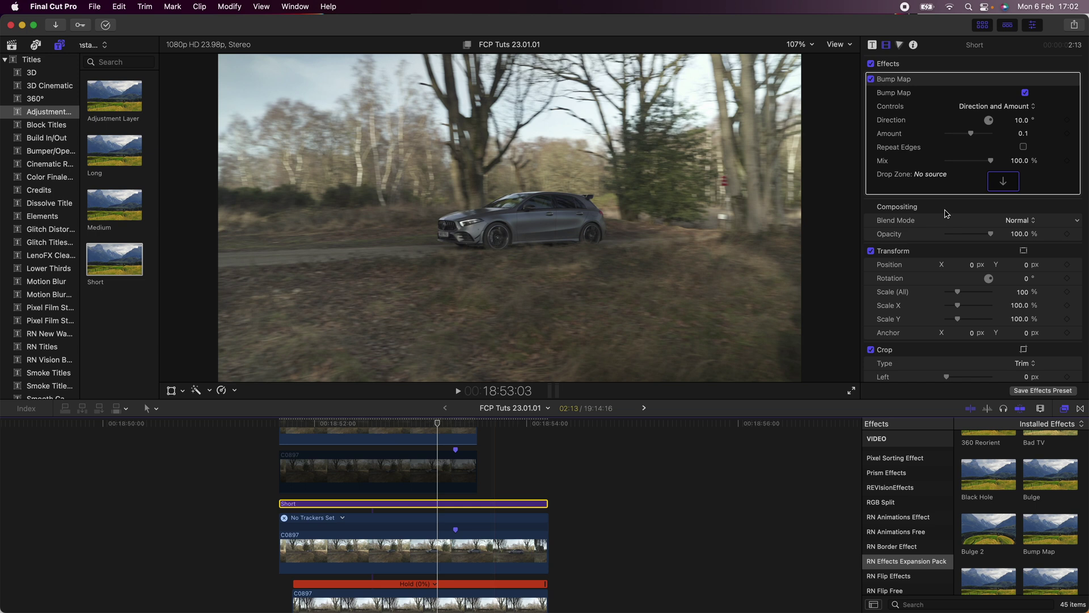
left_click(1002, 182)
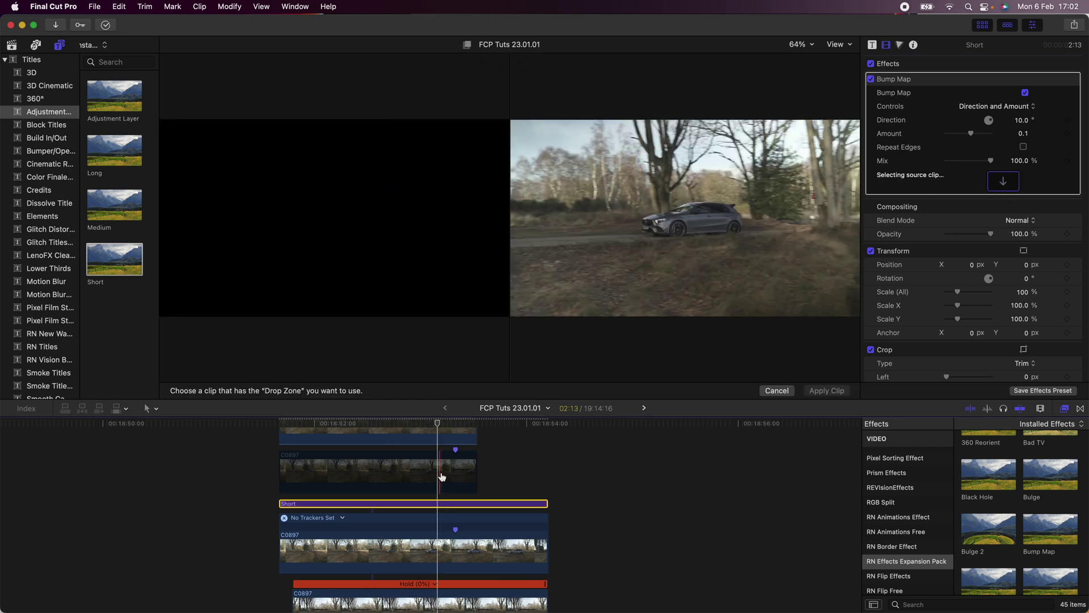
left_click(442, 475)
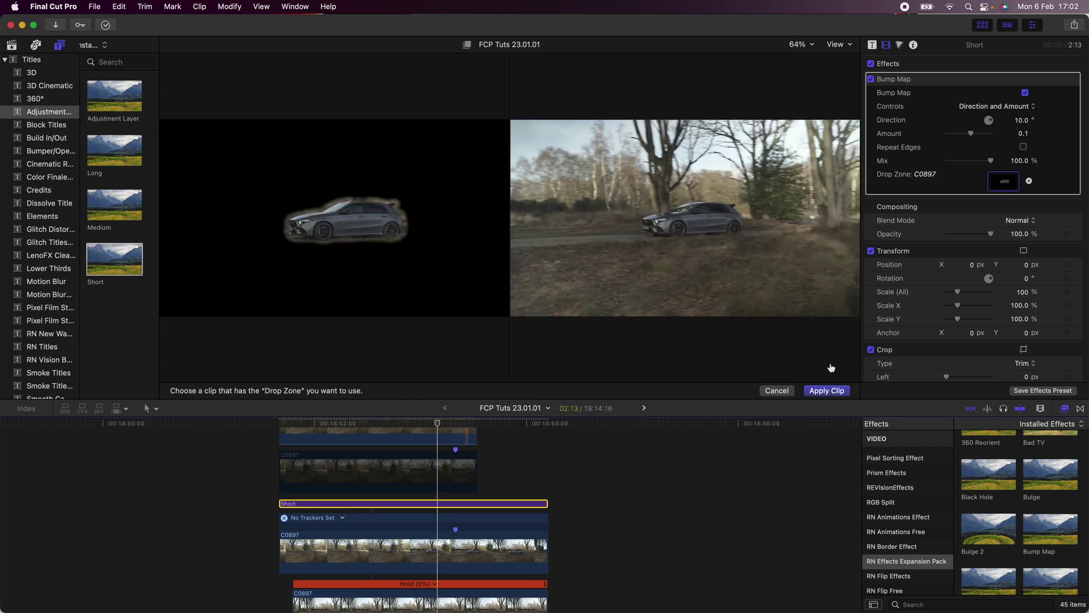
left_click(825, 391)
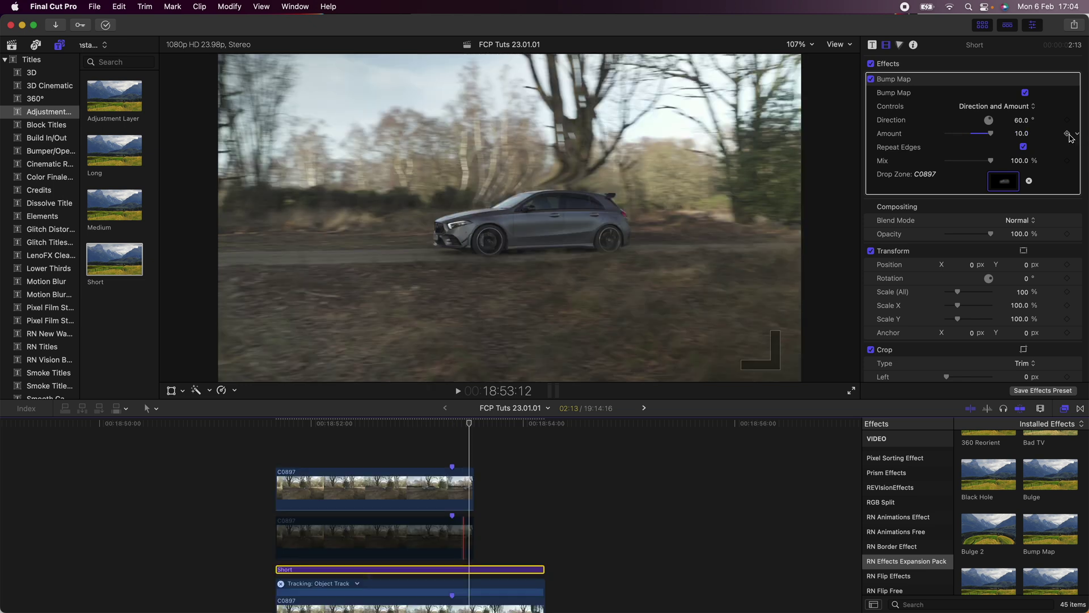
Step: Three frames earlier, set the Short layer's bump Amount to 0, then add a Bump Map to the masked C0897 clip
key("Left")
key("Left")
key("Left")
key("Left")
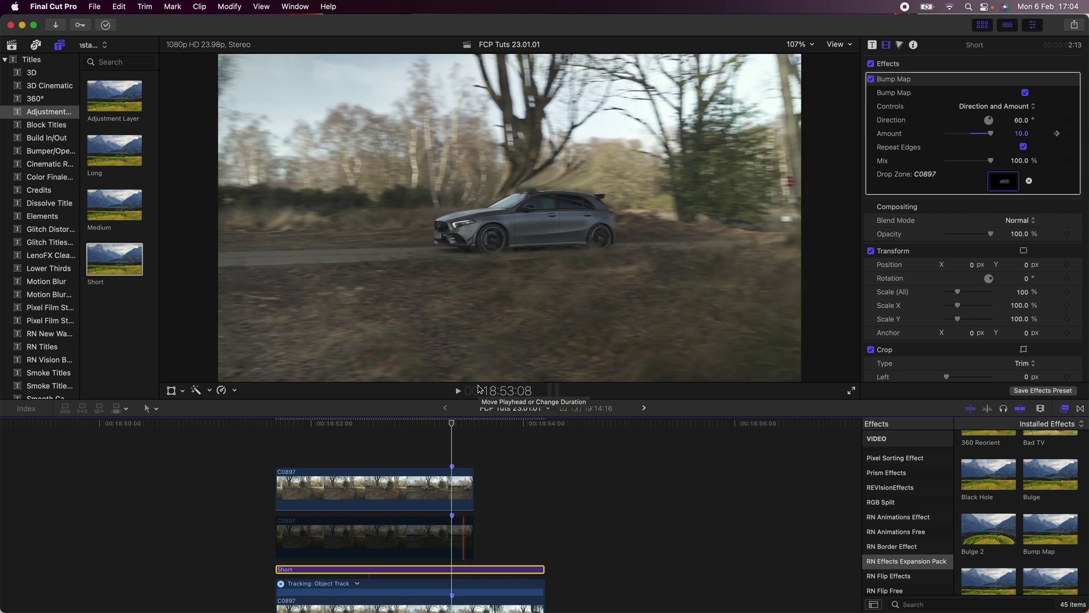
key("Left")
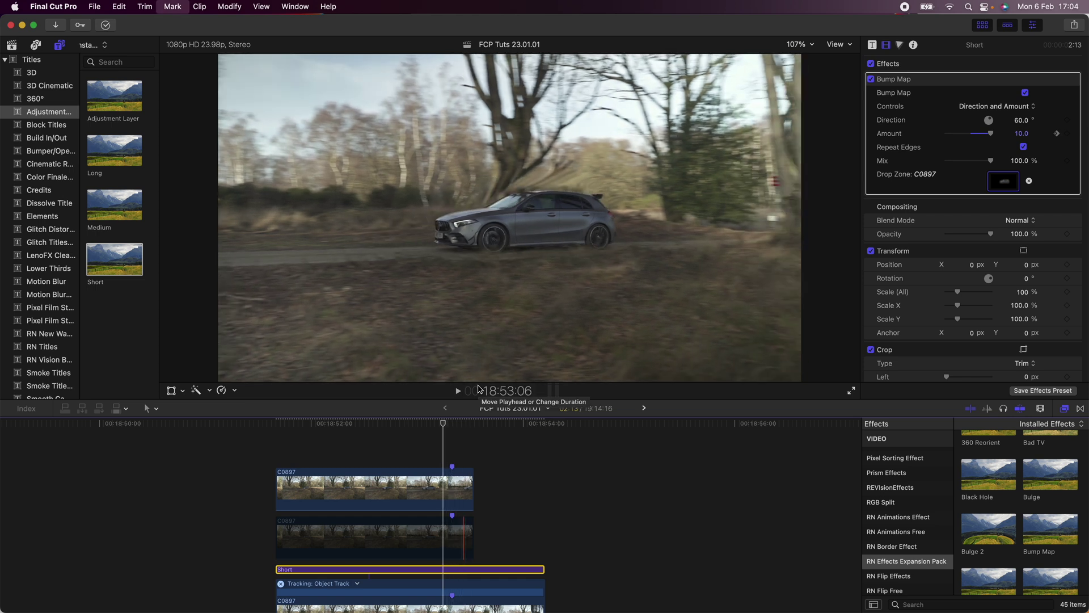
key("Left")
left_click(1021, 133)
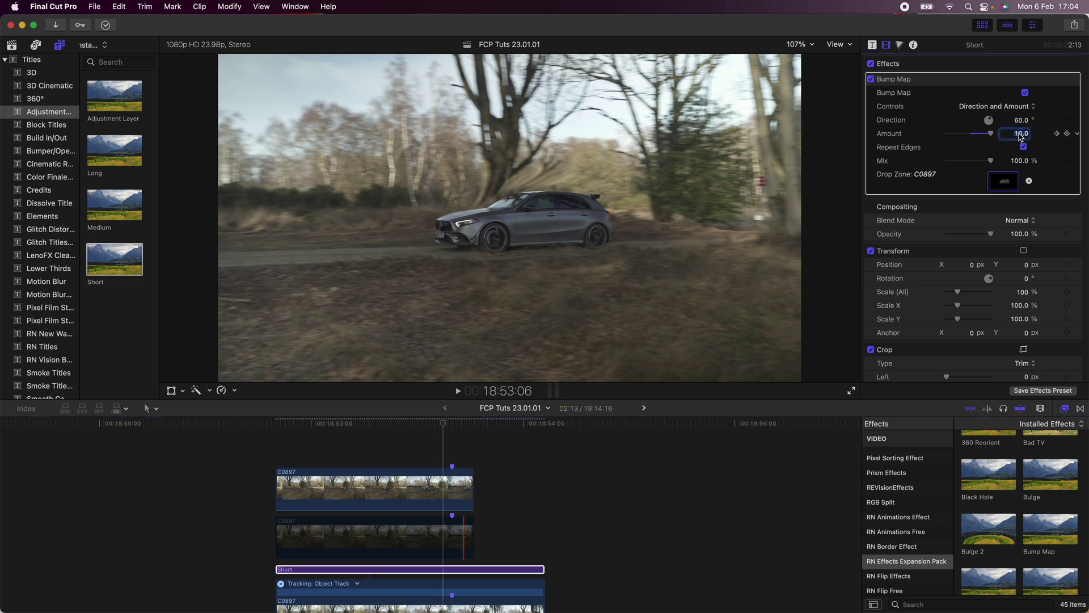
type("0")
key("Return")
left_click_drag(1041, 528, 437, 482)
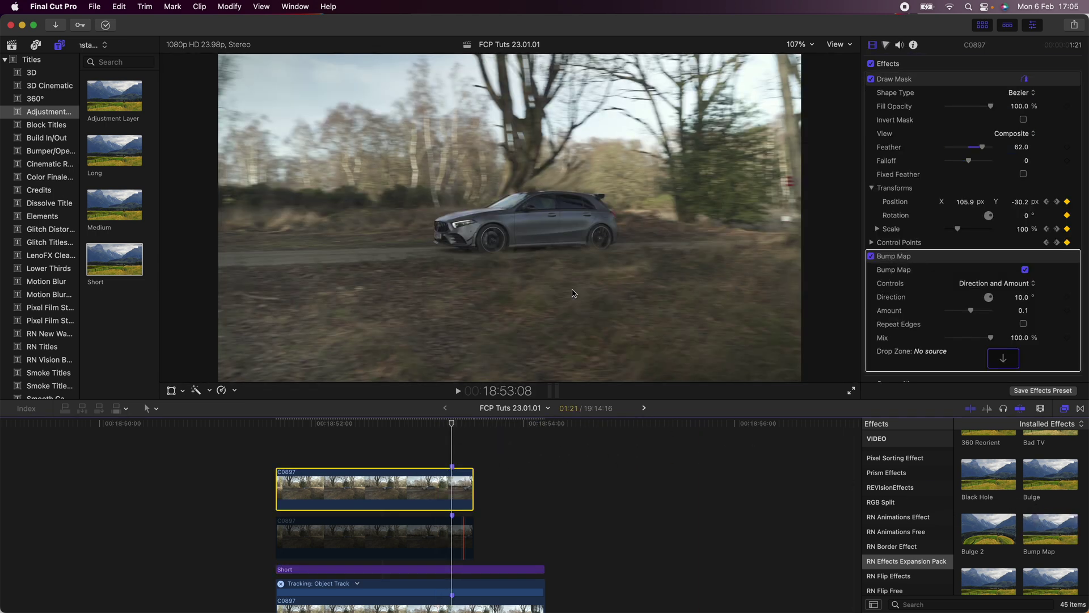
Step: Source the new Bump Map from clip C0897 and keyframe its Amount from near 0 up to 10
left_click(1003, 358)
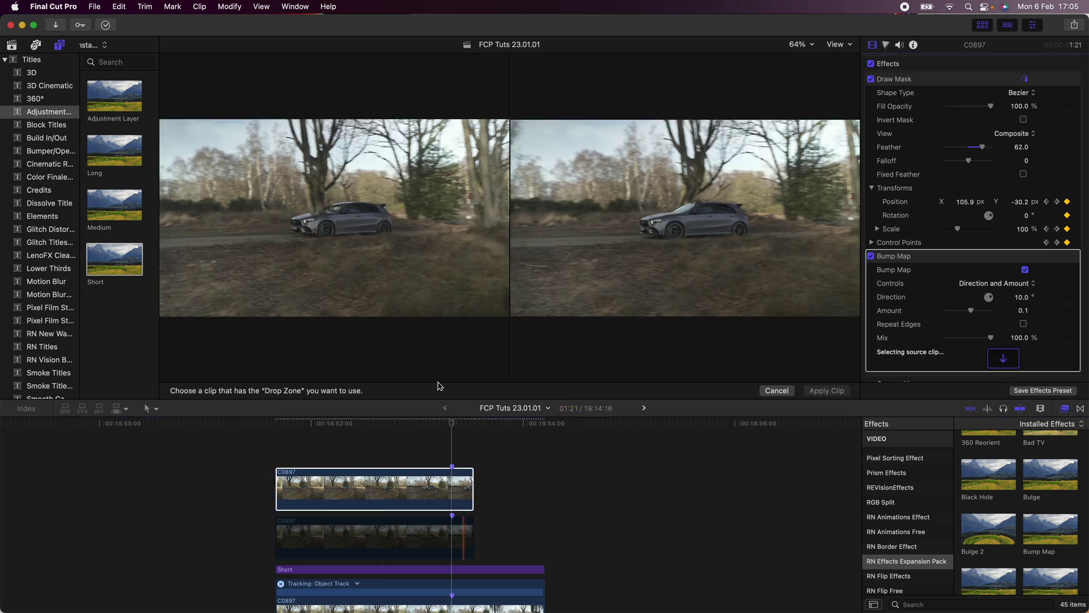
left_click(826, 391)
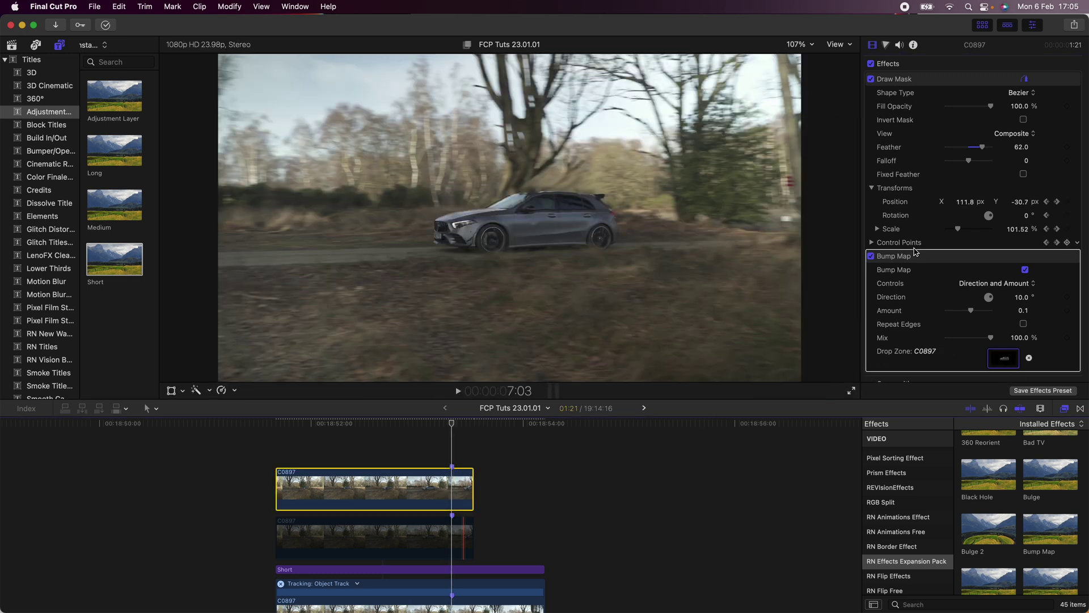
mouse_move(975, 315)
left_mouse_down()
mouse_move(960, 315)
mouse_move(992, 315)
left_mouse_up()
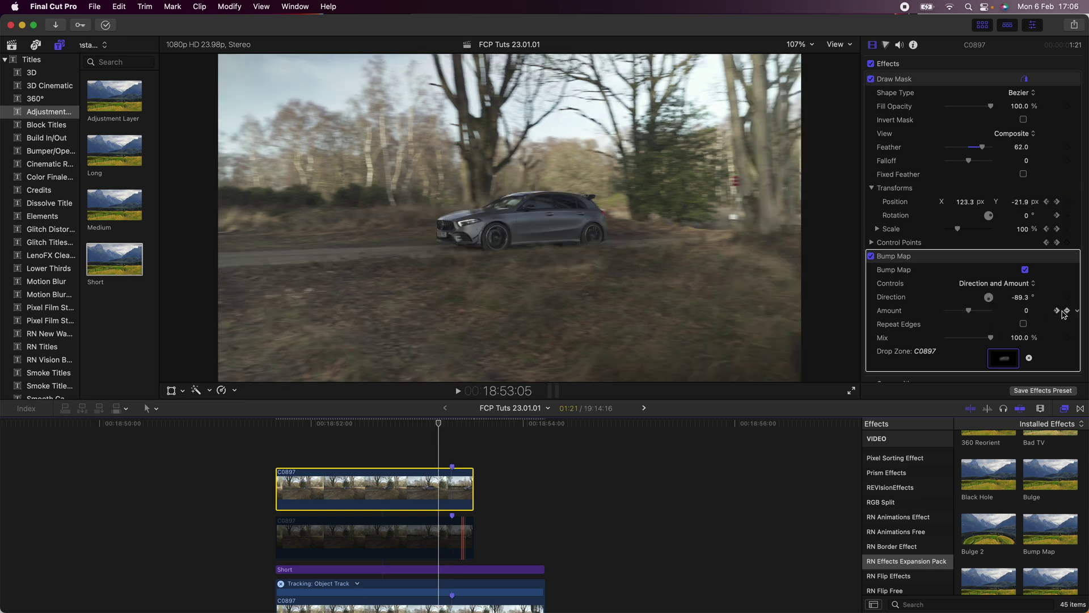
left_click(1065, 312)
key("Left")
key("Left")
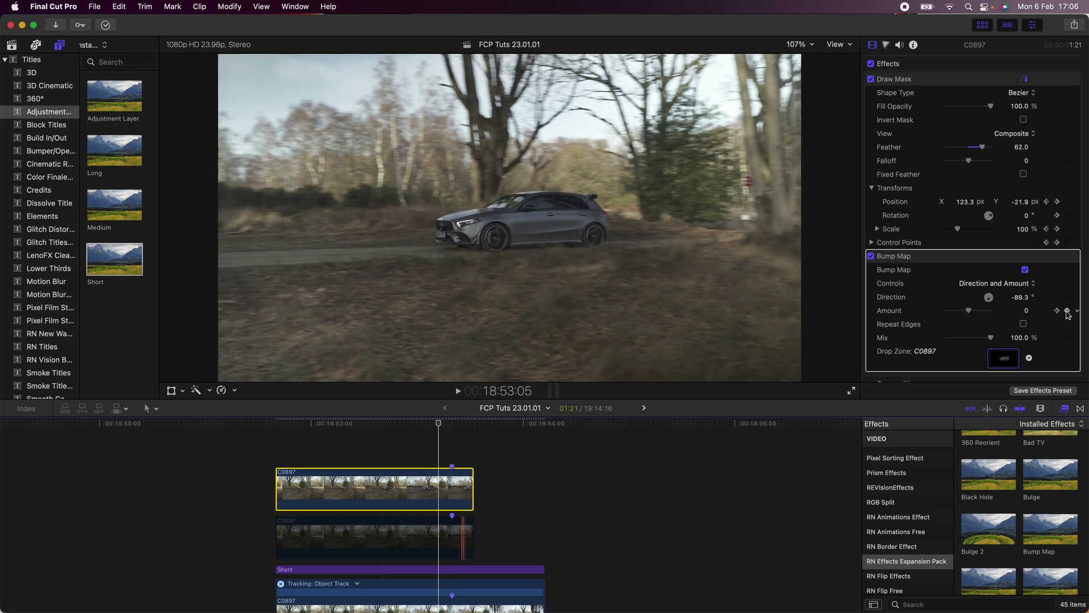
left_click_drag(991, 312, 974, 315)
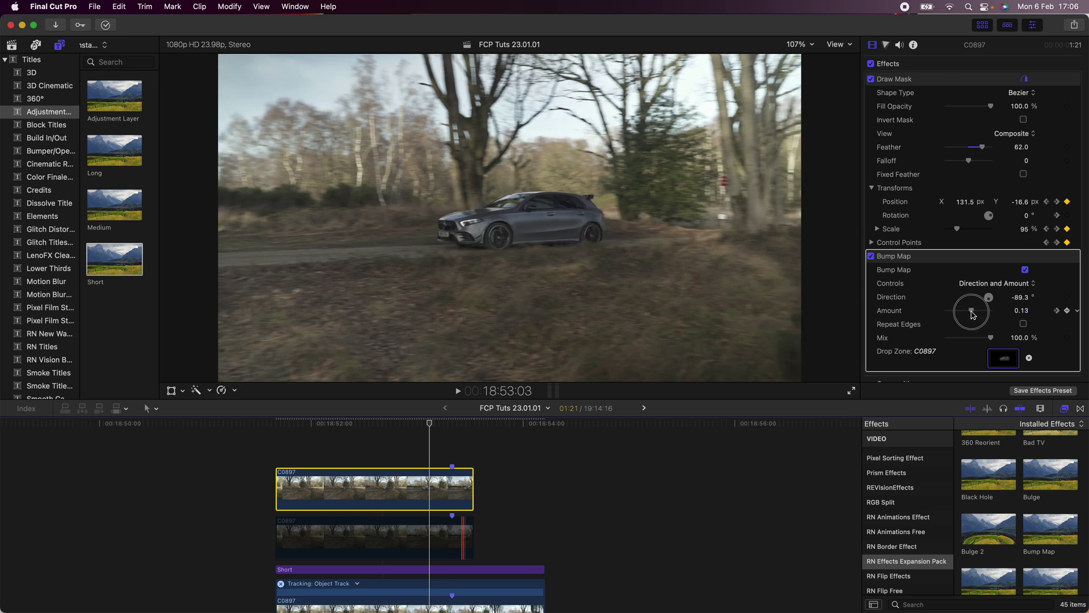
key("Right")
key("Right")
key("Right")
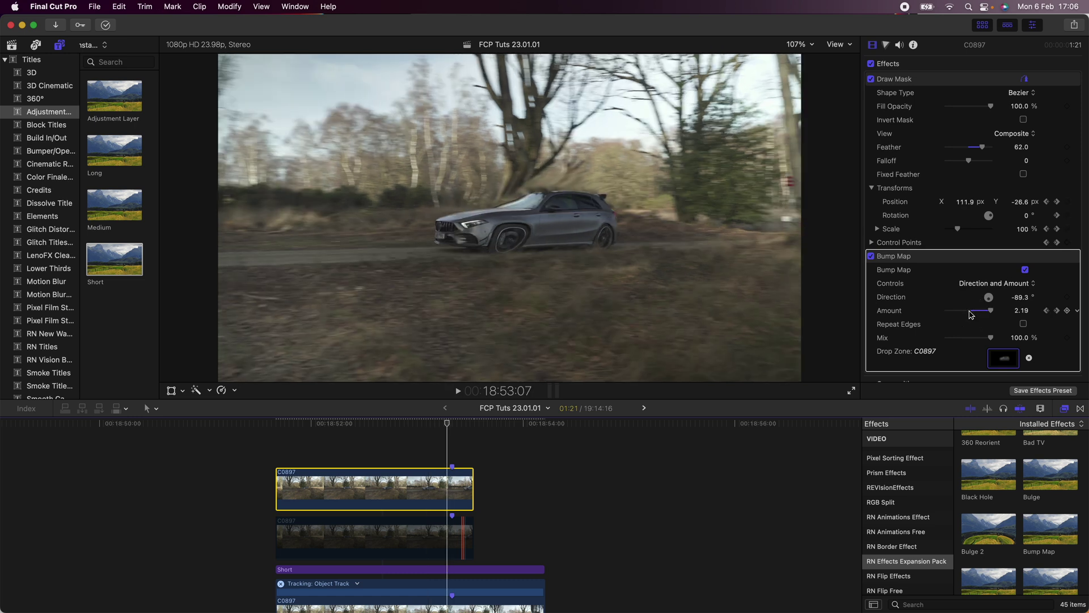
left_click(1057, 311)
left_click_drag(1027, 314, 1027, 284)
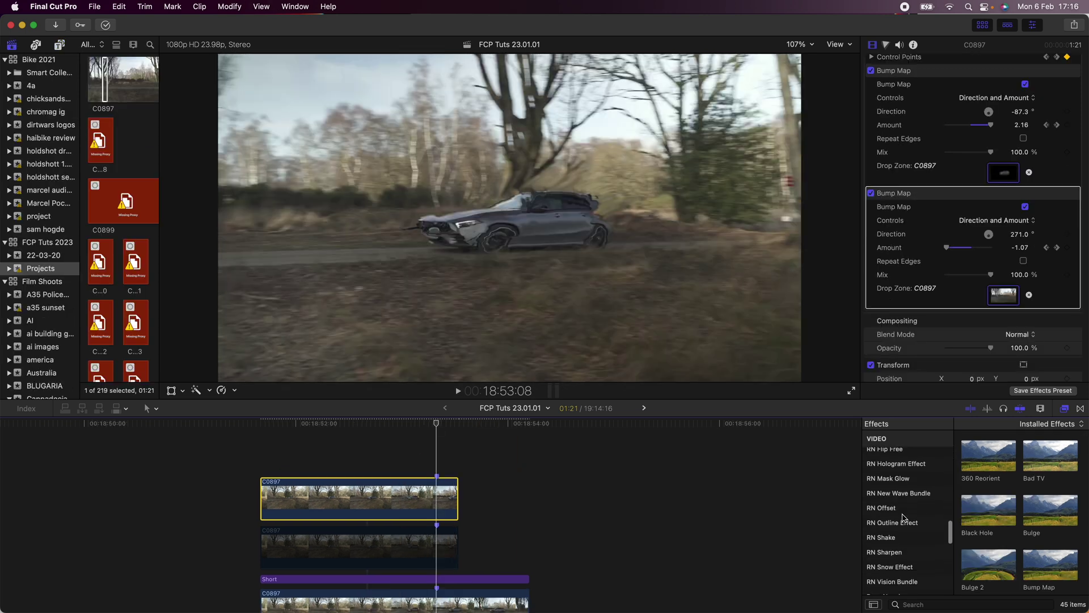
Step: Apply the Neon effect from RN Outline Effect to car clip C0897
left_click(905, 518)
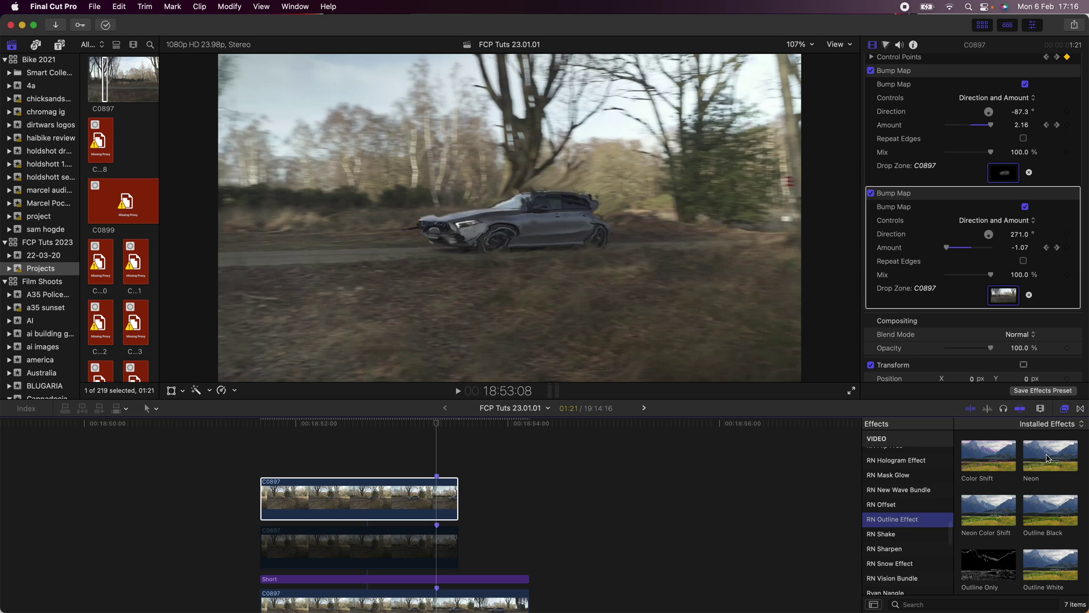
left_click_drag(1047, 458, 439, 490)
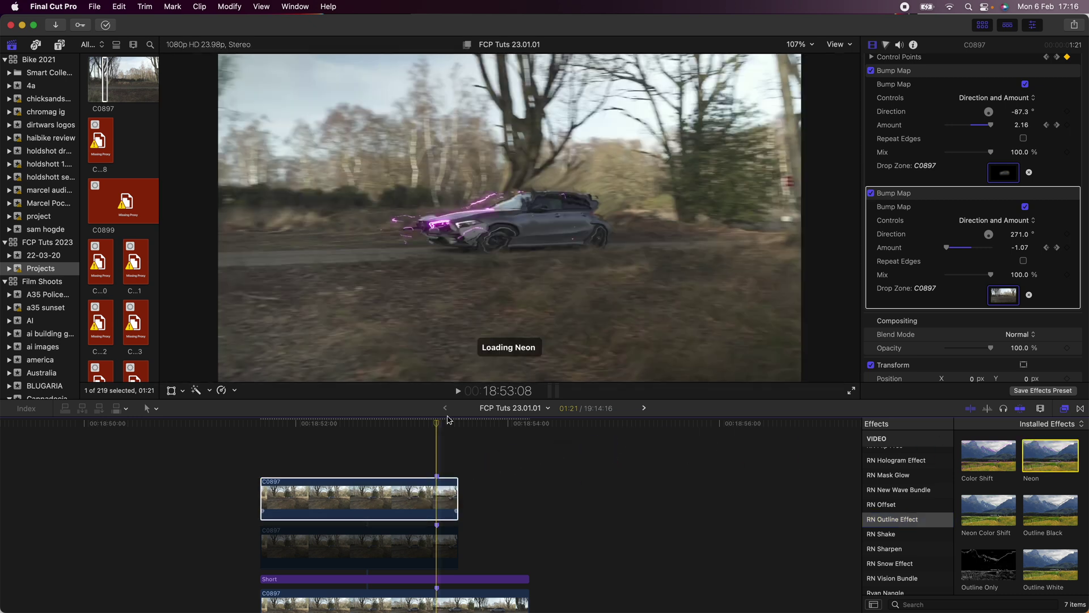
scroll(954, 271, "down", 5)
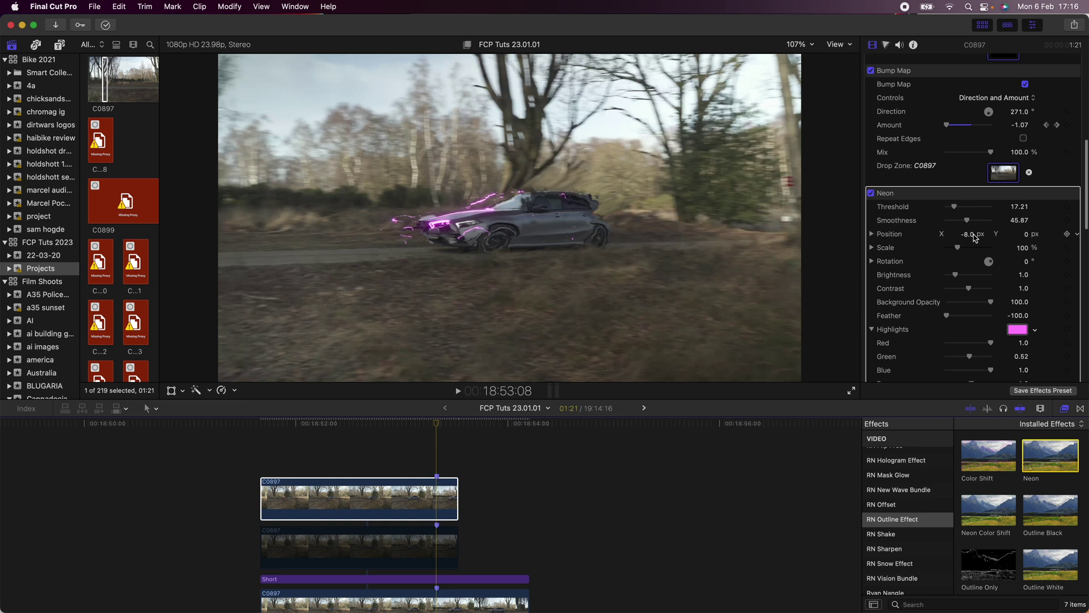
Step: Set Neon Position X to 0, then push Threshold to maximum at 18:52:22 and adjust Mix
left_click(973, 237)
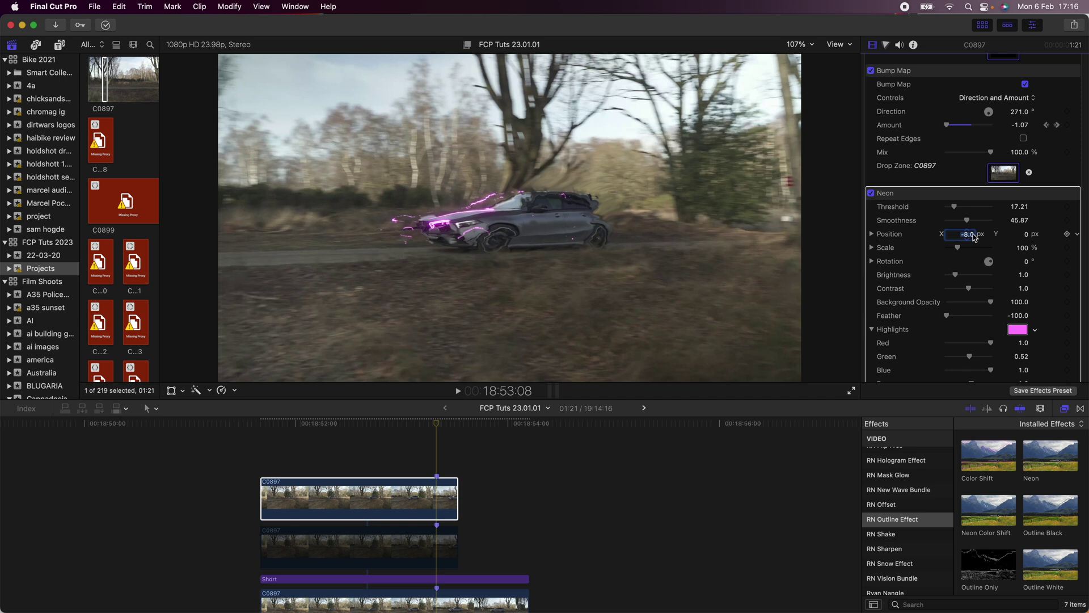
key("Return")
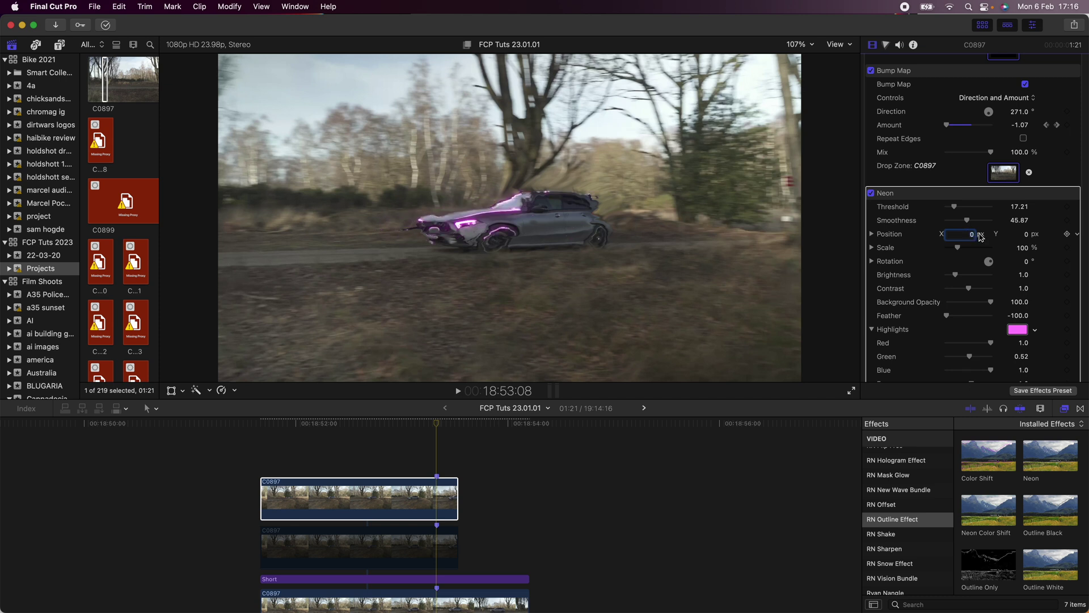
left_click_drag(436, 422, 398, 426)
left_click_drag(964, 209, 1030, 211)
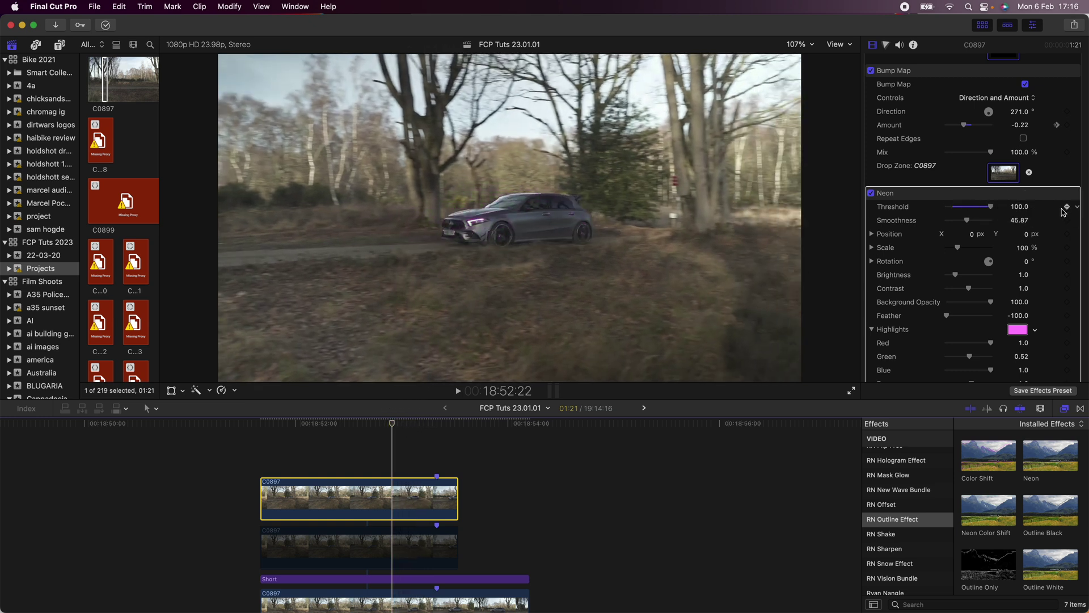
scroll(1063, 213, "down", 10)
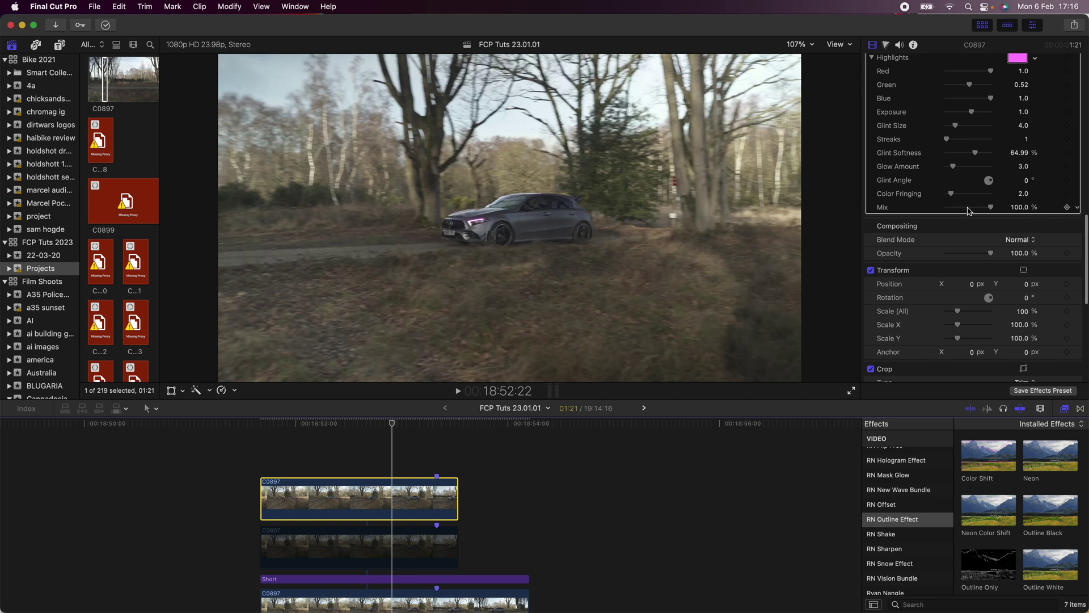
left_click_drag(968, 209, 933, 208)
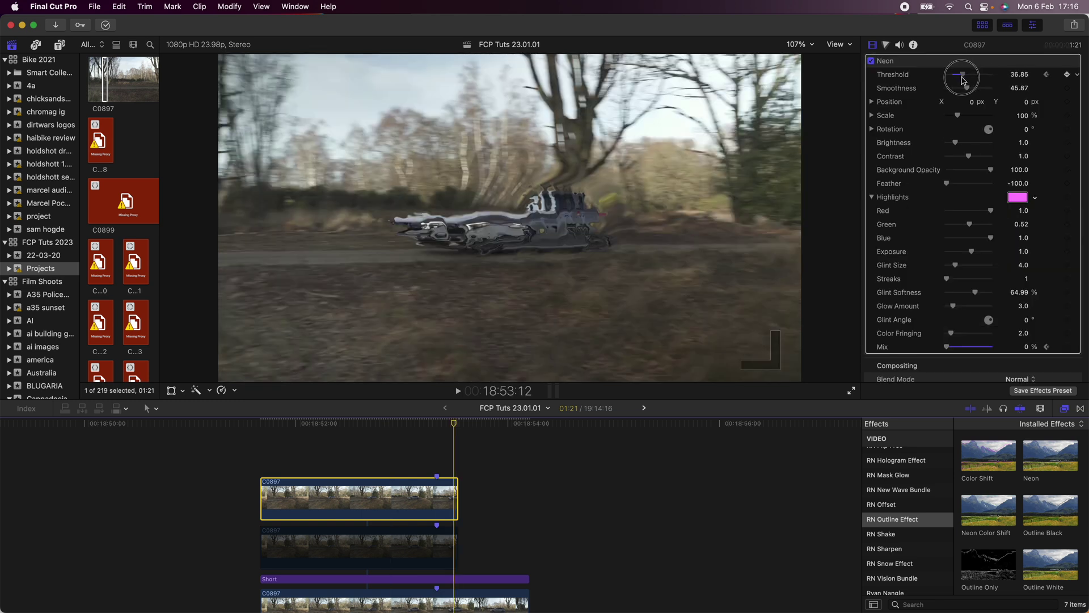
Step: Lower the Neon Threshold, brighten the glow slightly, and make the Highlights colour light blue
left_click_drag(968, 78, 947, 80)
scroll(959, 216, "down", 5)
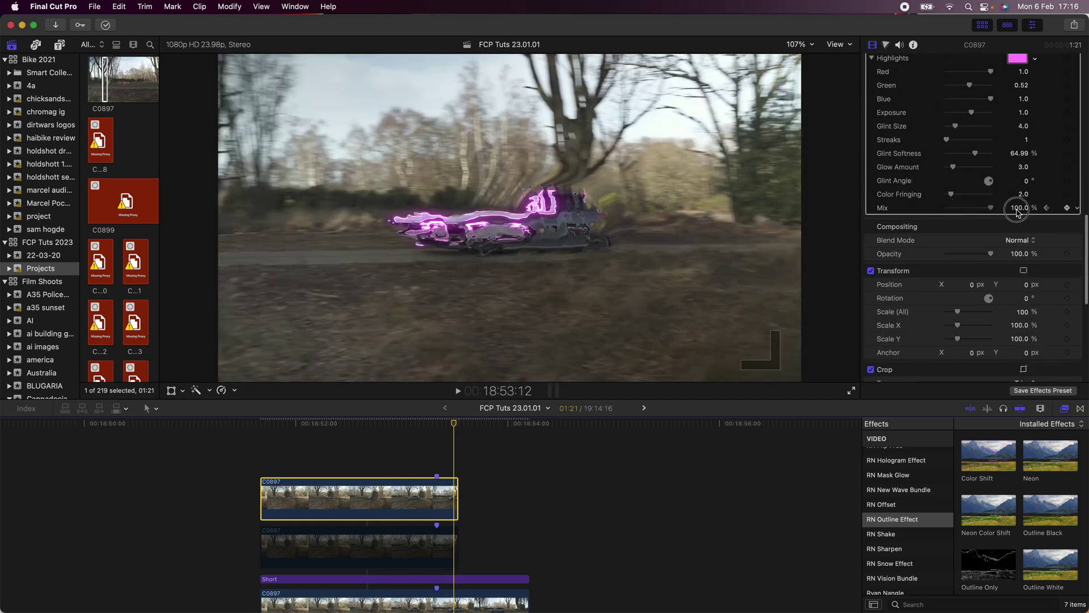
scroll(959, 225, "up", 6)
left_click_drag(960, 227, 962, 226)
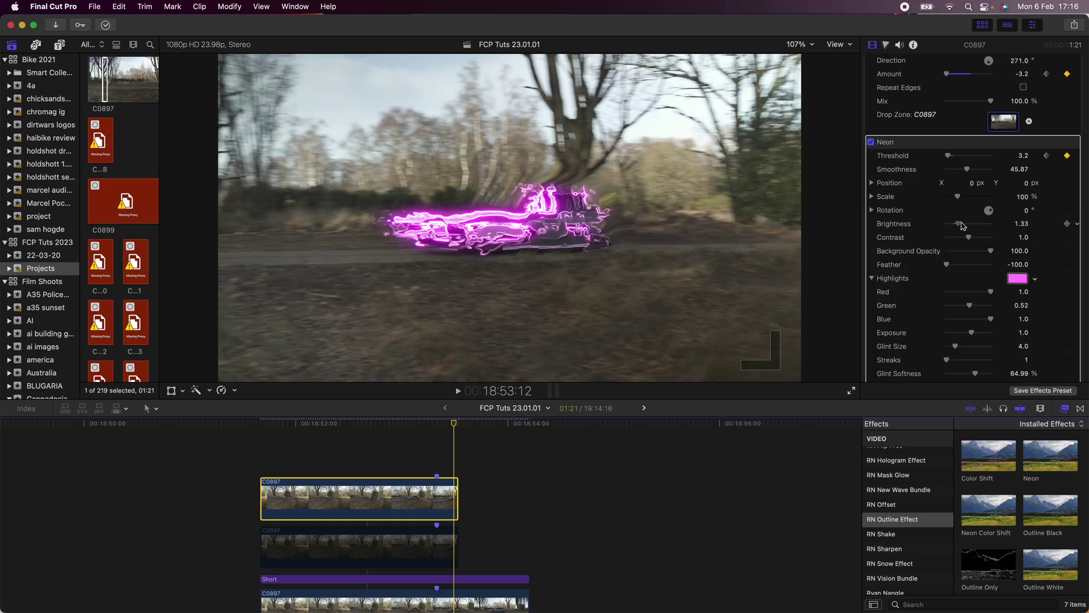
left_click(1017, 279)
left_click_drag(106, 403, 93, 405)
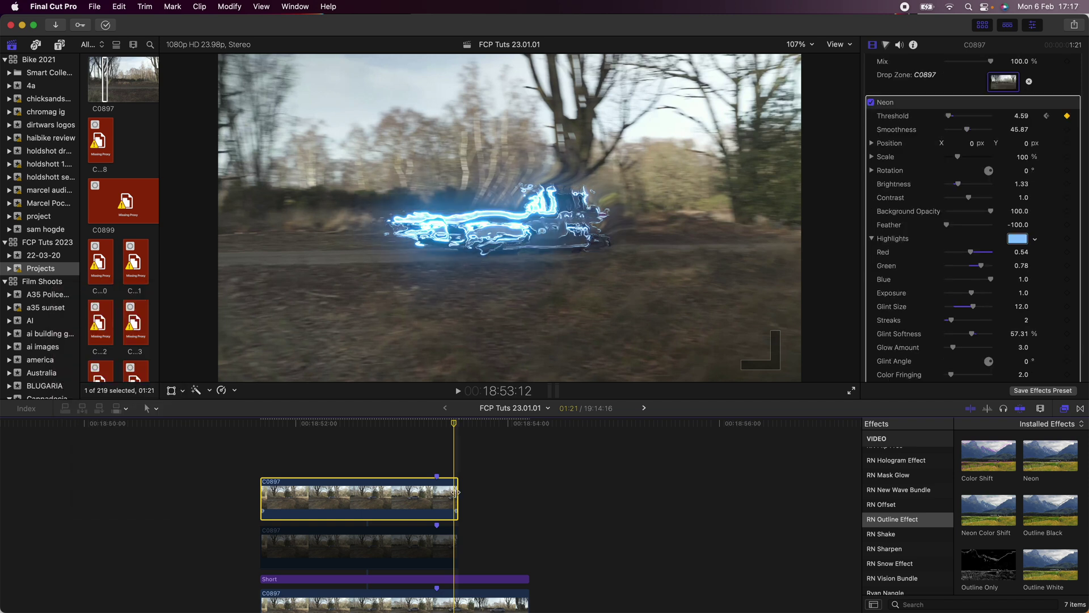
Step: Lengthen the car clip four frames, keyframe Background Opacity to 0, and raise Threshold to 21.28
left_click_drag(457, 493, 528, 492)
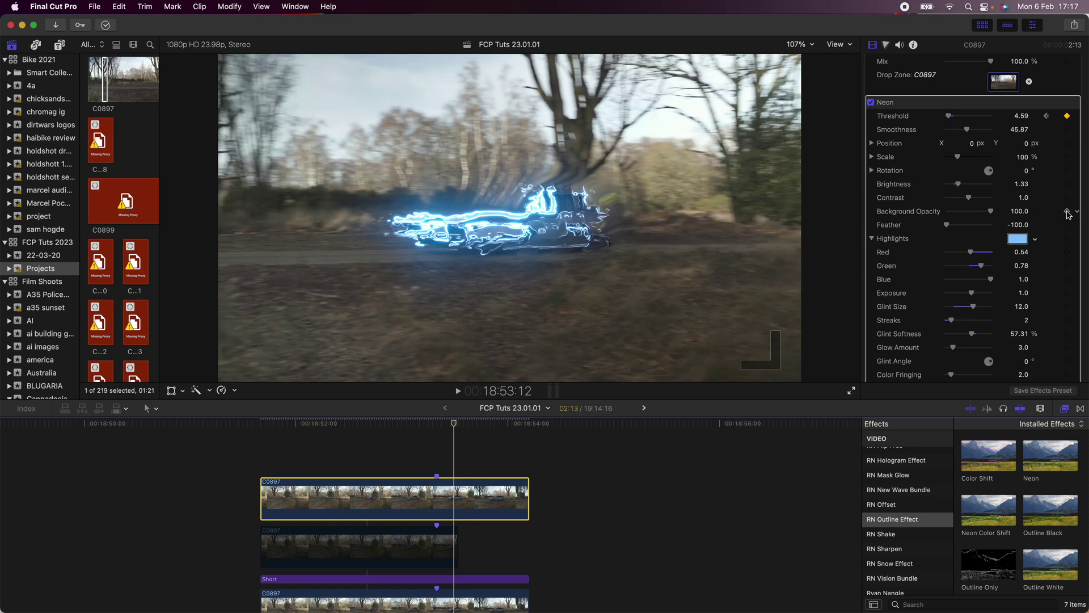
left_click(1068, 211)
key("Right")
left_click_drag(985, 214, 923, 215)
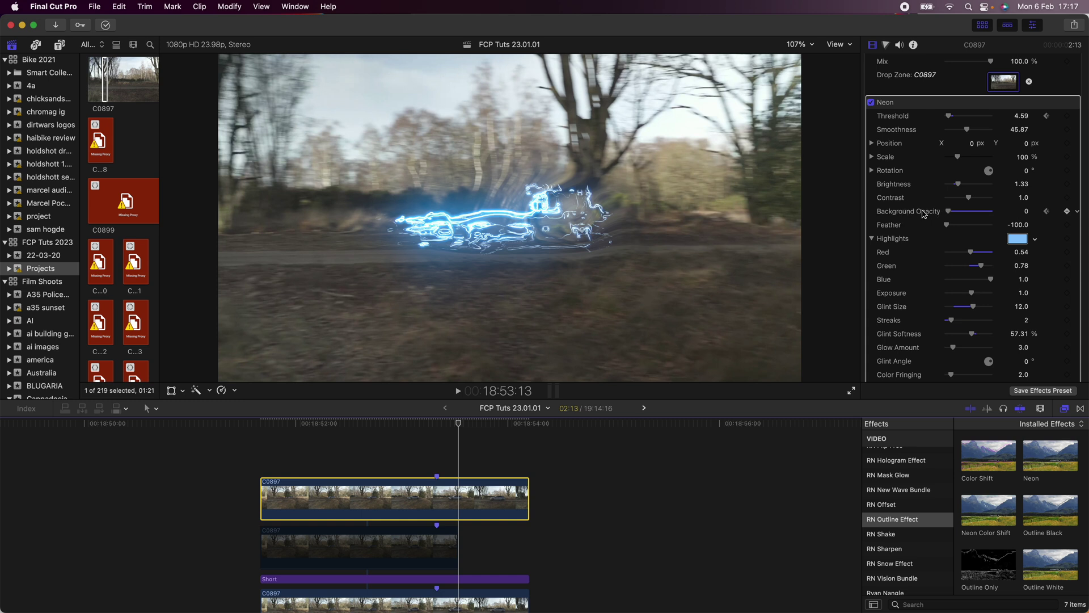
key("Left")
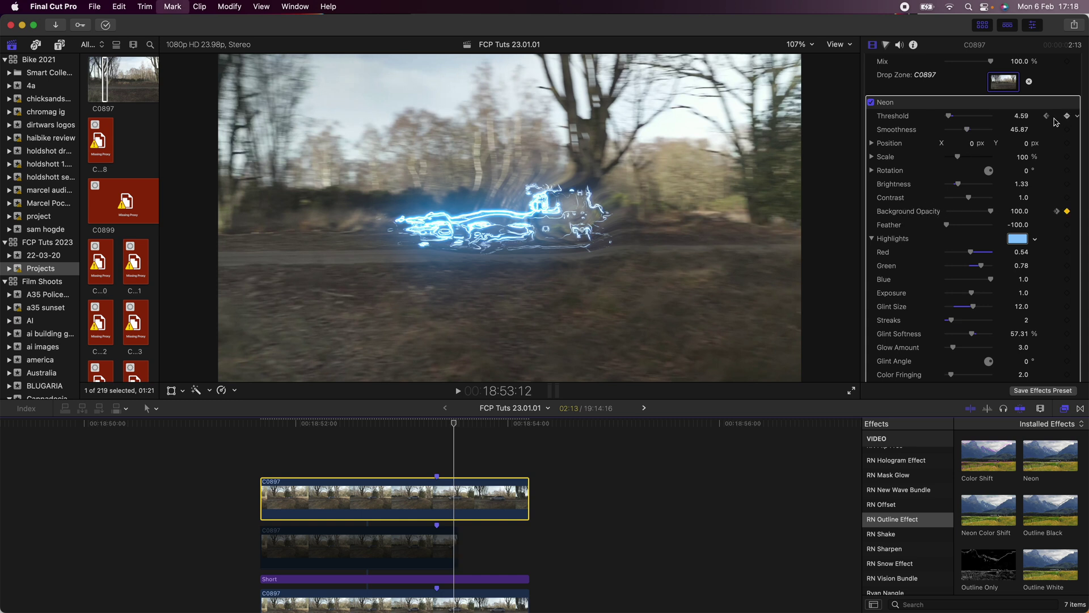
key("Right")
left_click_drag(950, 116, 958, 119)
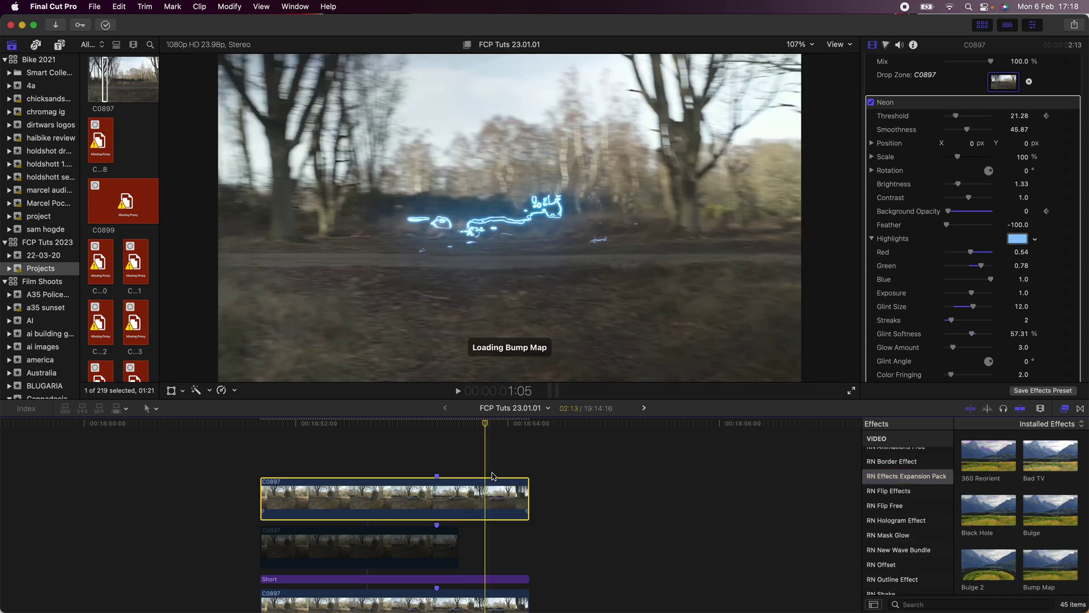
Step: Lower the bump map Amount on the neon streaks, then add a Short layer above the car with Bulge
scroll(983, 247, "down", 1)
scroll(983, 252, "down", 10)
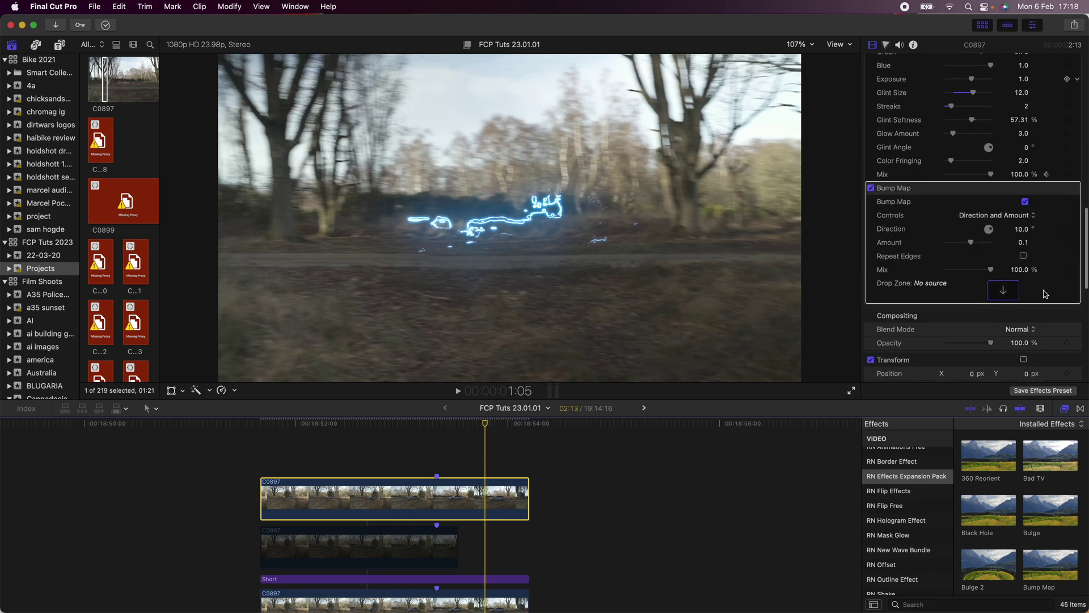
left_click_drag(1023, 189, 1023, 189)
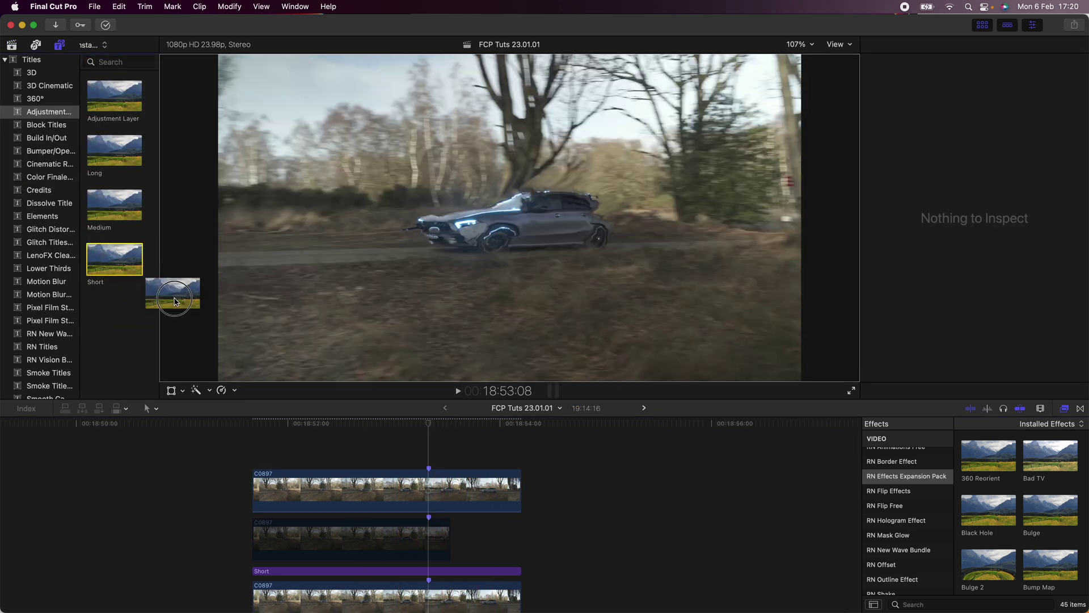
left_click_drag(174, 301, 343, 516)
left_click_drag(1032, 510, 457, 509)
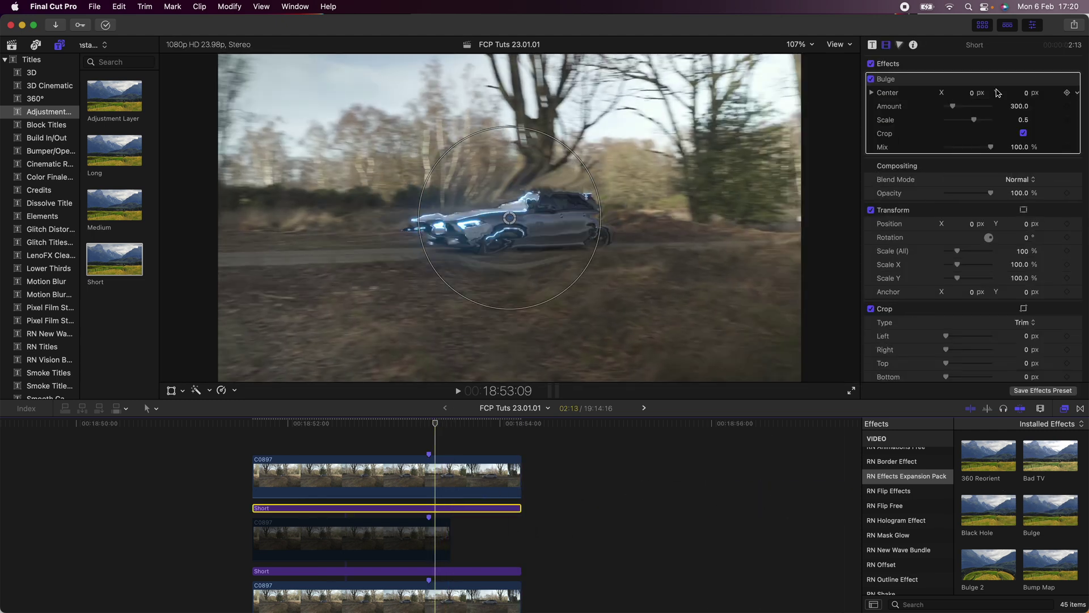
Step: Raise the Bulge Amount to 516 and keyframe its Scale through 0.84 and 1.14 frame by frame
left_click_drag(957, 109, 987, 122)
key("Right")
key("Right")
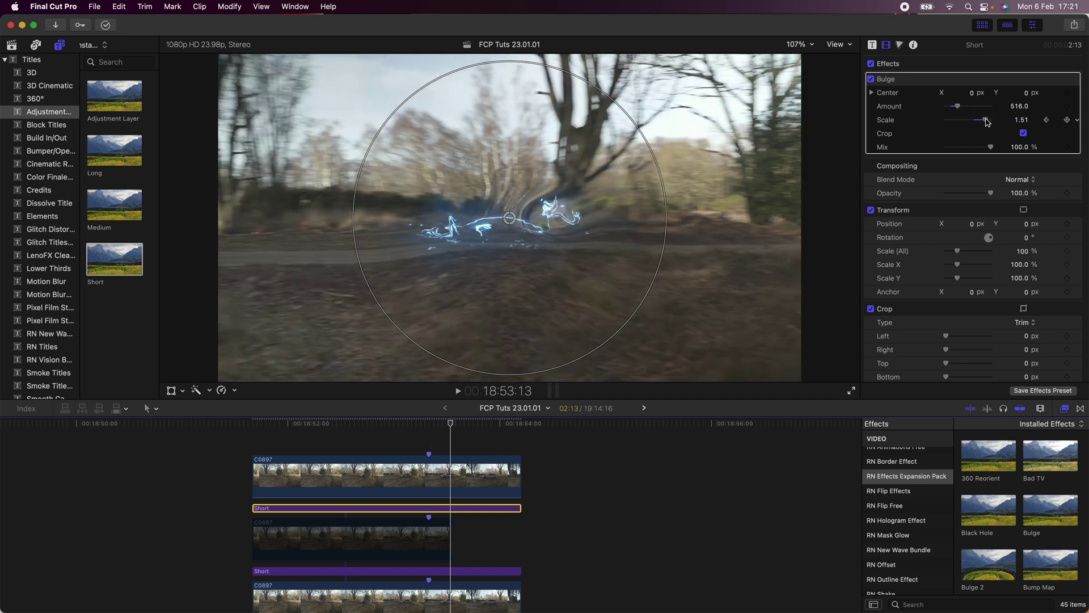
left_click_drag(984, 123, 977, 124)
key("Right")
key("Right")
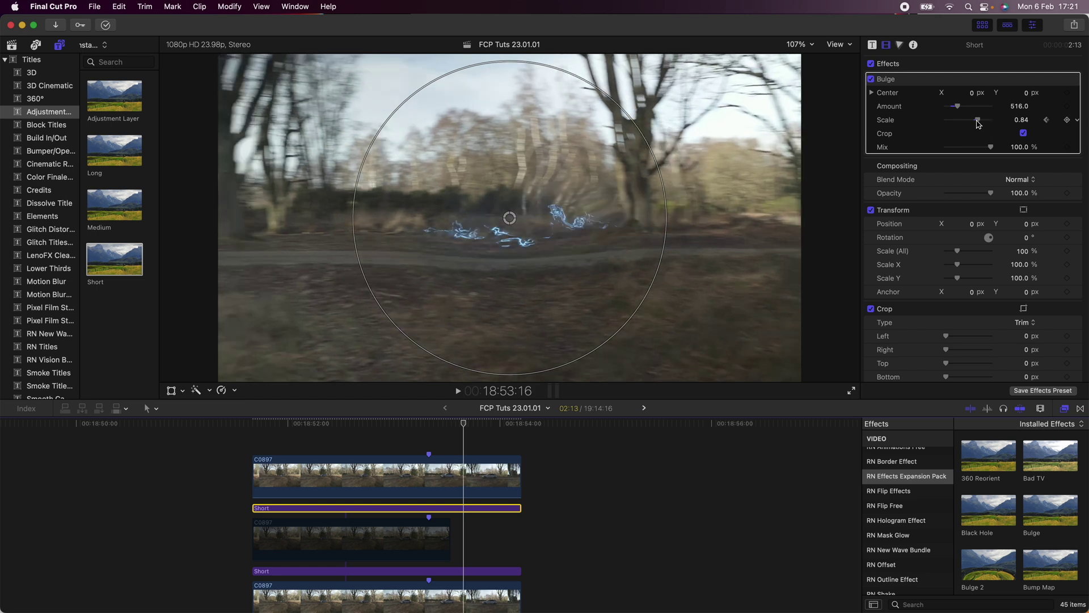
left_click_drag(979, 123, 980, 123)
key("Right")
key("Right")
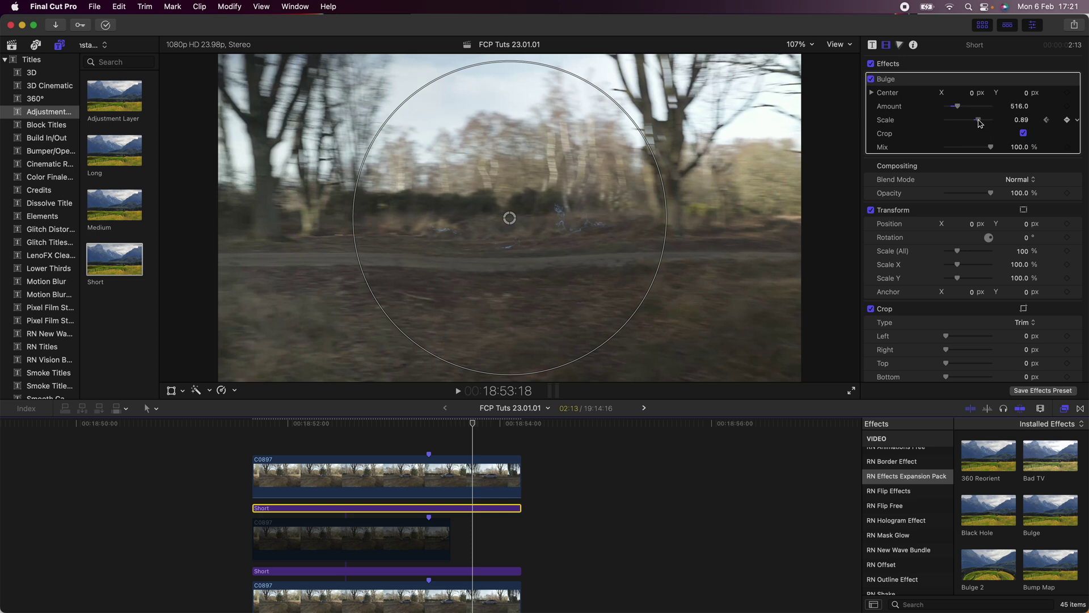
key("Right")
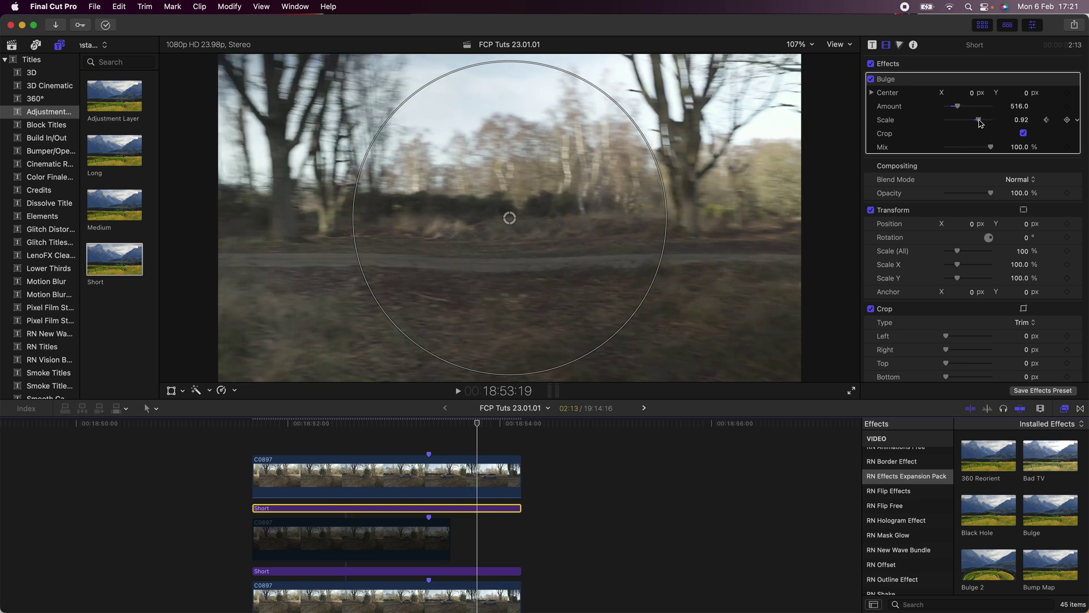
left_click(1047, 120)
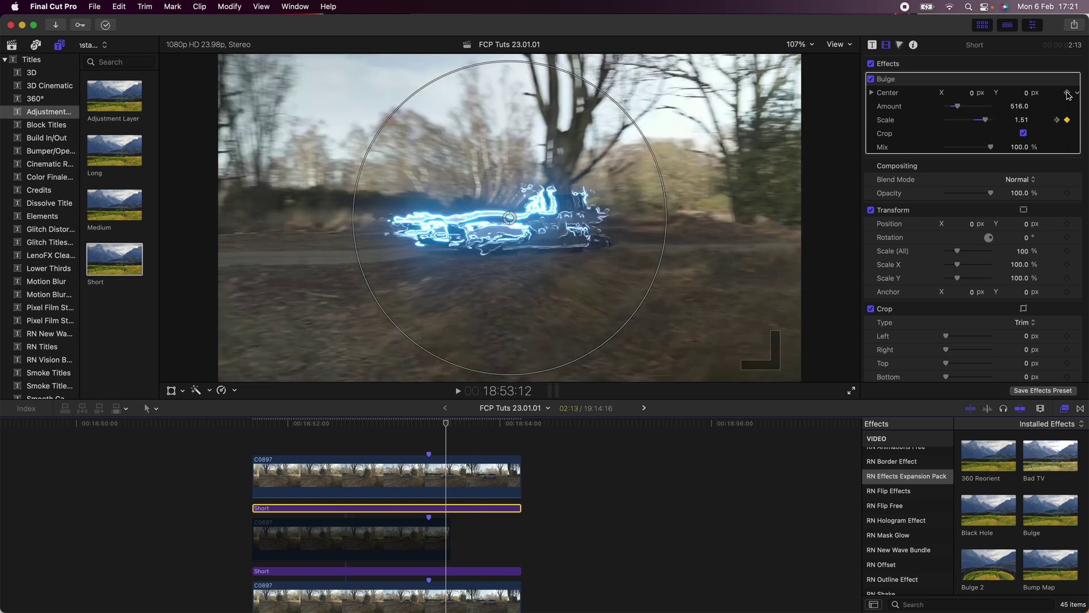
key("Right")
key("Right")
key("Right")
key("Right")
key("Right")
key("Right")
key("Right")
key("Right")
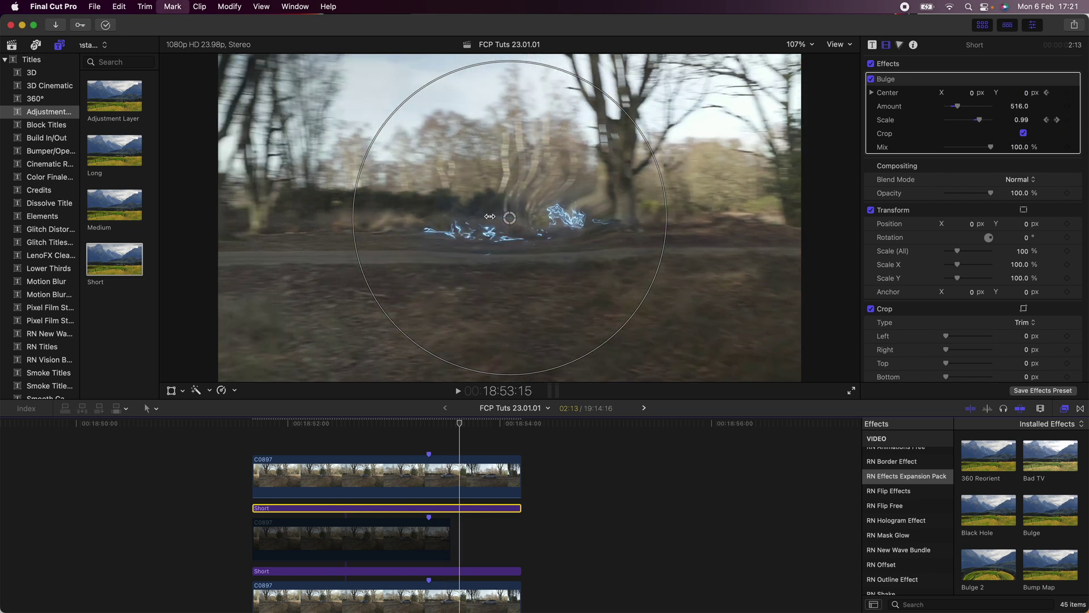
Step: Move the Bulge centre right to follow the car, then select clip C0897 at 18:53:08
left_click_drag(509, 219, 638, 220)
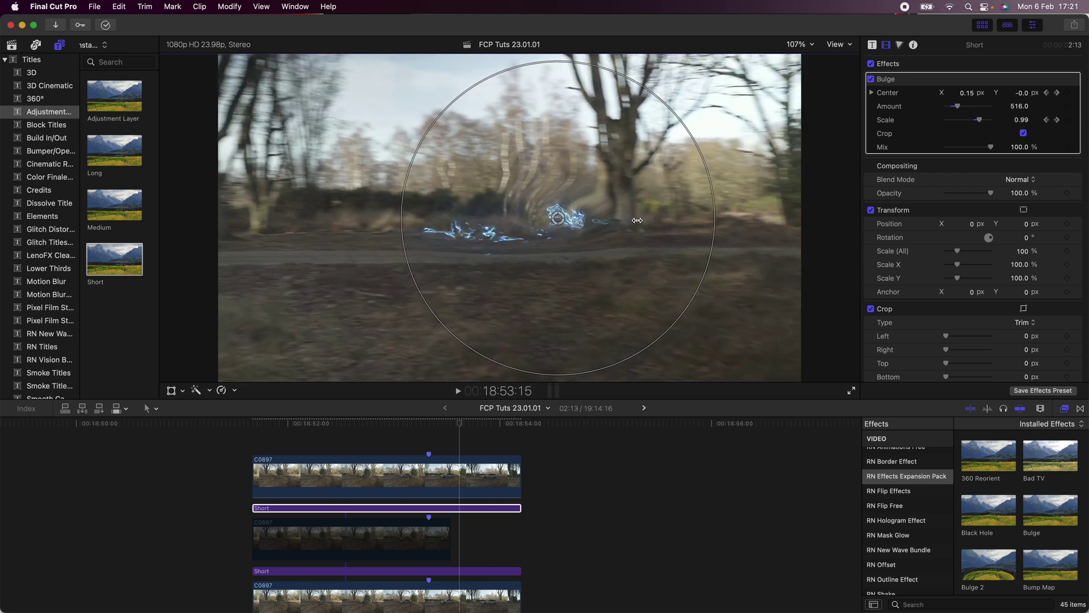
left_click(503, 477)
left_click(428, 431)
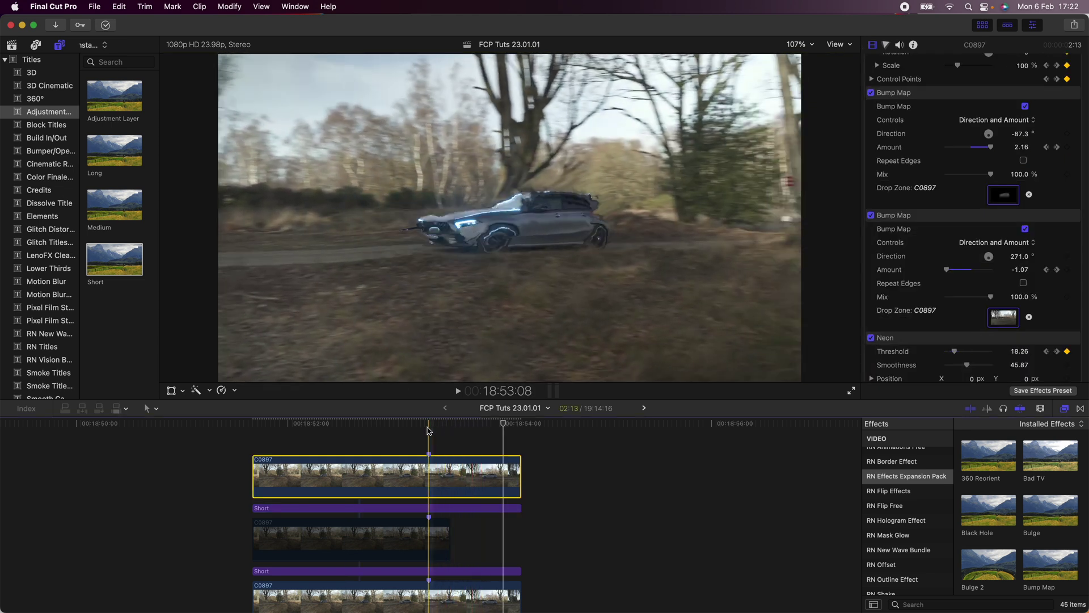
Step: Apply Hologram Effect to C0897 with Glint Size 20 and Flicker Brightness Variance 0, then preview
scroll(915, 466, "down", 2)
left_click(914, 466)
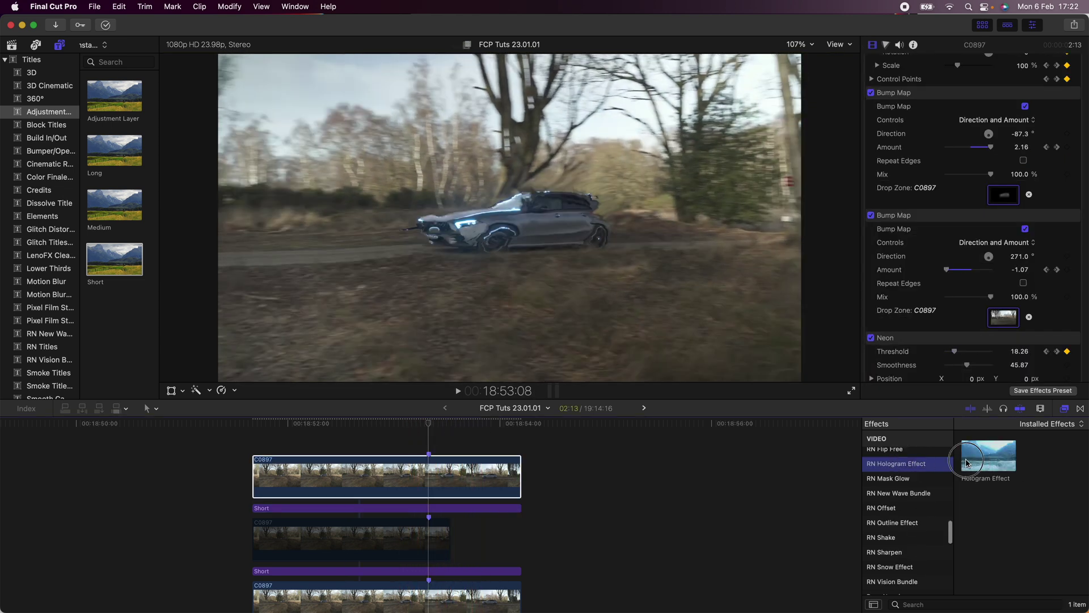
left_click_drag(988, 455, 410, 460)
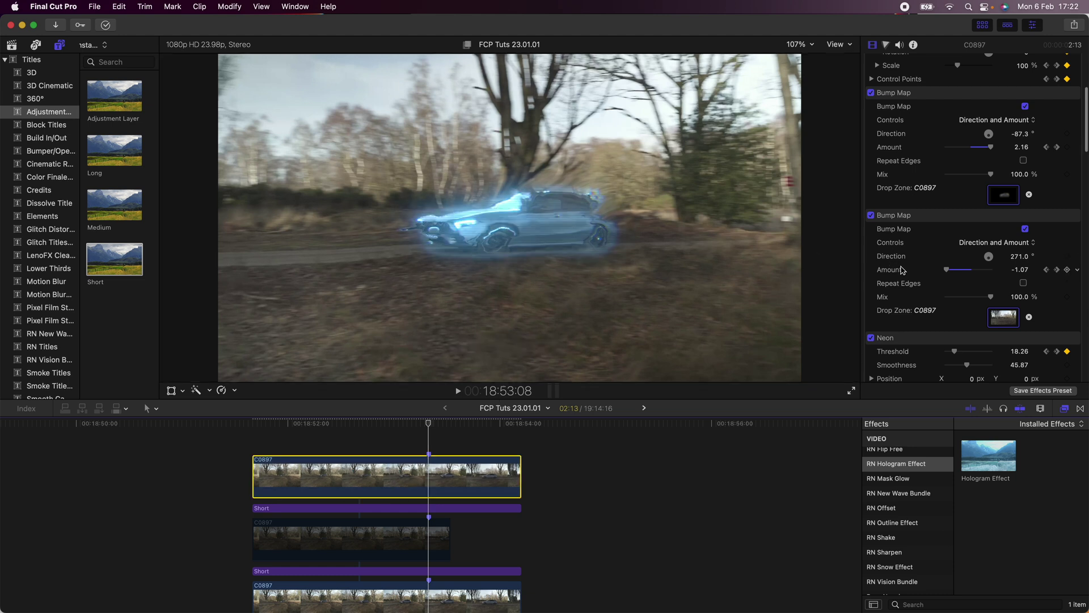
scroll(960, 178, "down", 10)
left_click_drag(958, 173, 996, 172)
left_click_drag(975, 292, 967, 293)
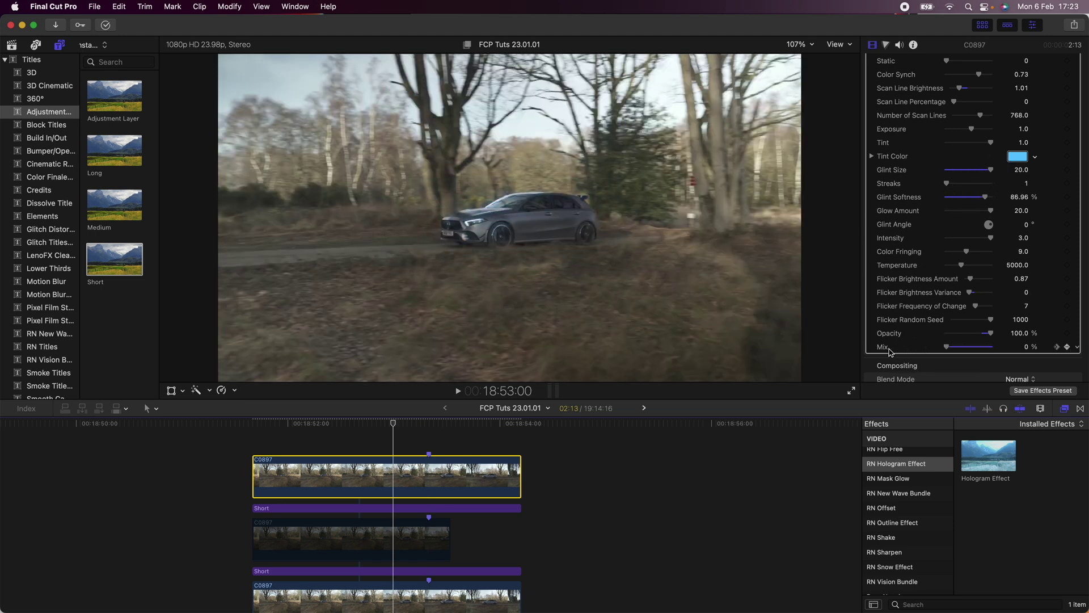
key("space")
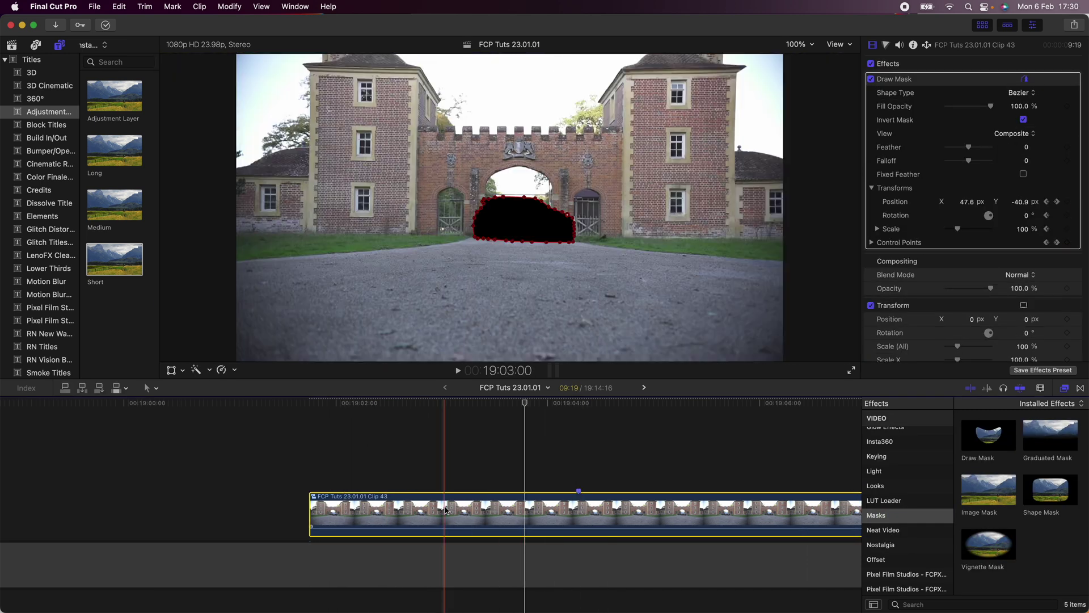
Step: Duplicate Clip 43 above itself, scale the masked copy to about 89%, and feather its Draw Mask to 43
mouse_move(446, 520)
left_mouse_down()
mouse_move(452, 543)
mouse_move(452, 516)
left_mouse_up()
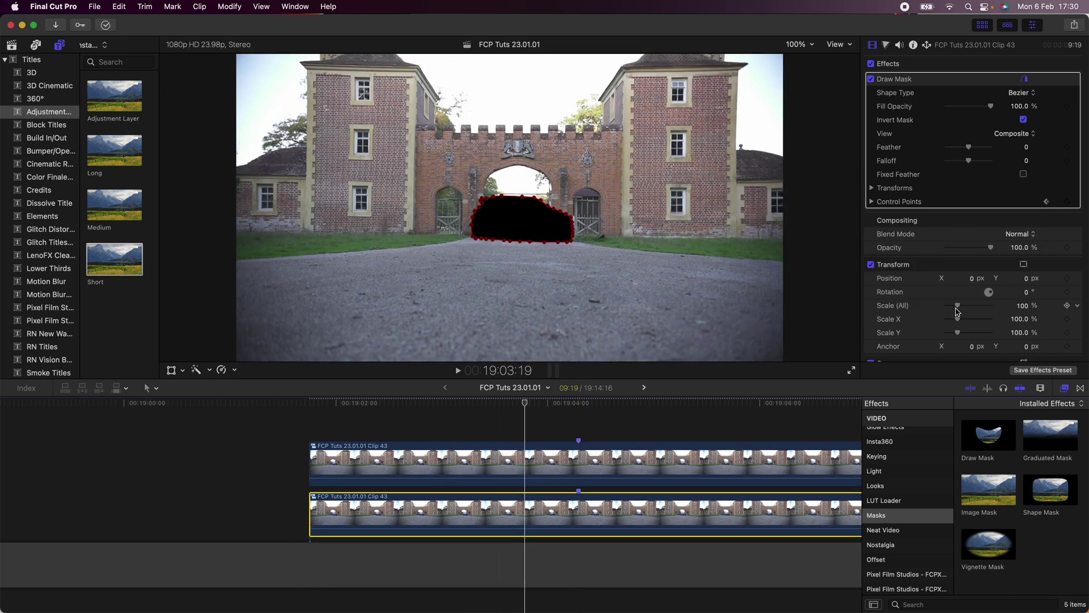
left_click_drag(958, 309, 956, 309)
left_click(964, 70)
left_click(957, 203)
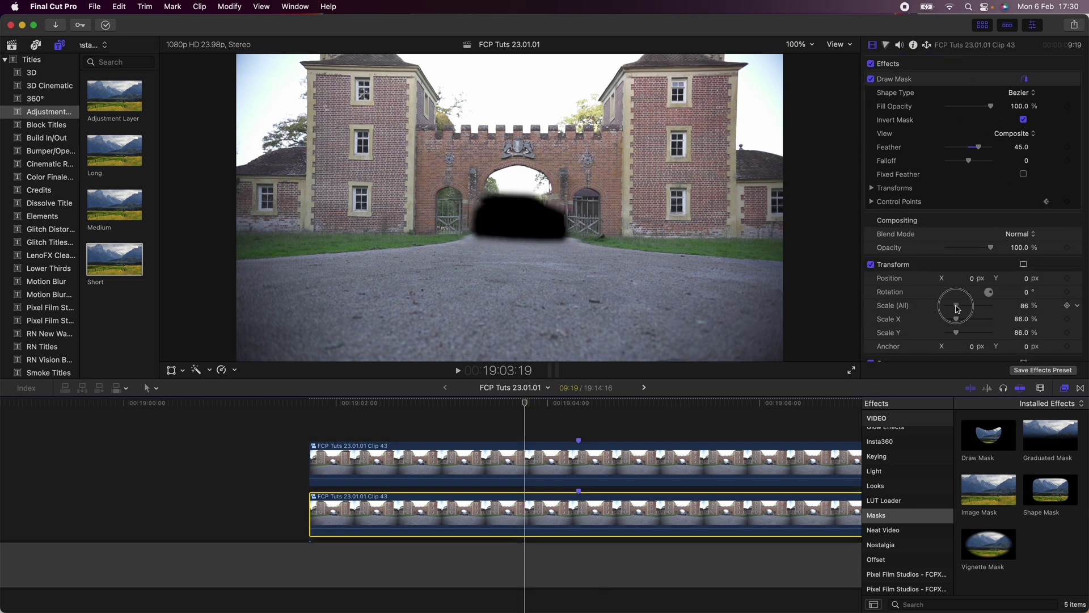
left_click_drag(969, 147, 980, 151)
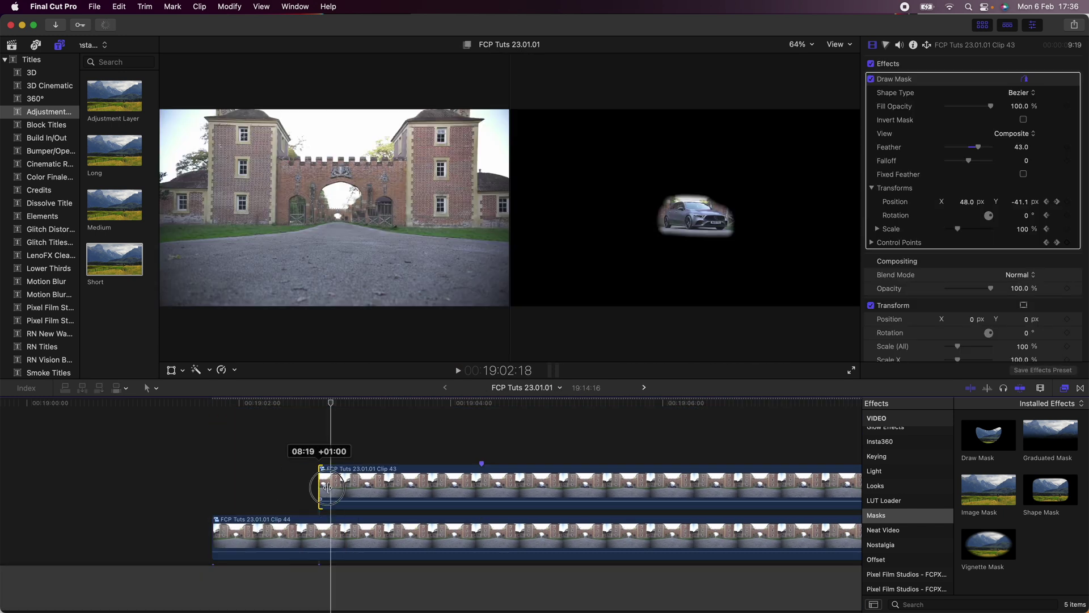
Step: Trim the start of Clip 43 later and shrink the second mask to 13%
left_click_drag(328, 486, 342, 486)
key("space")
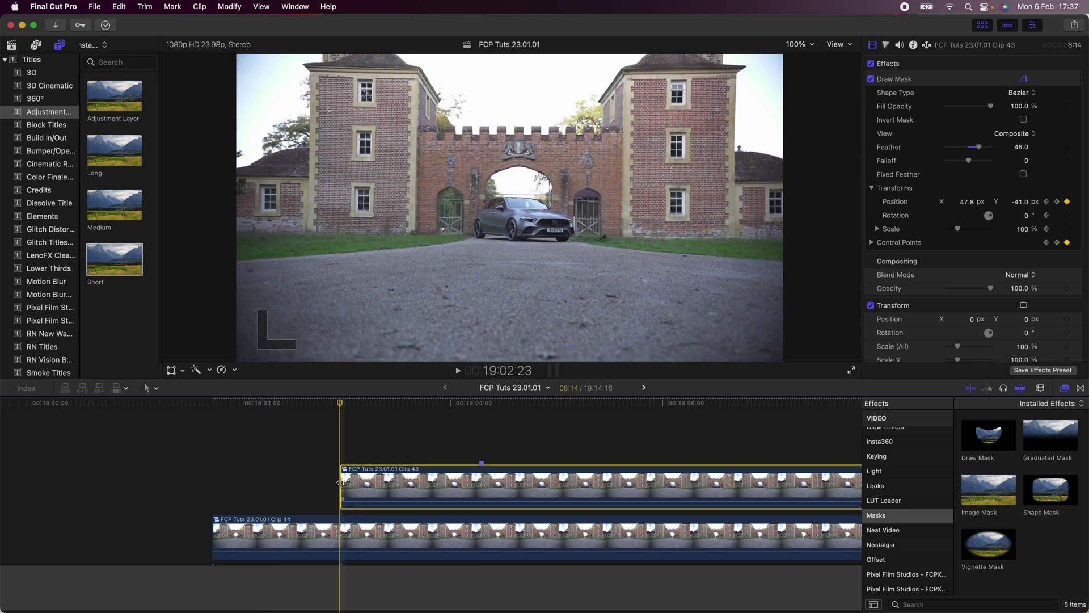
left_click_drag(360, 508, 361, 511)
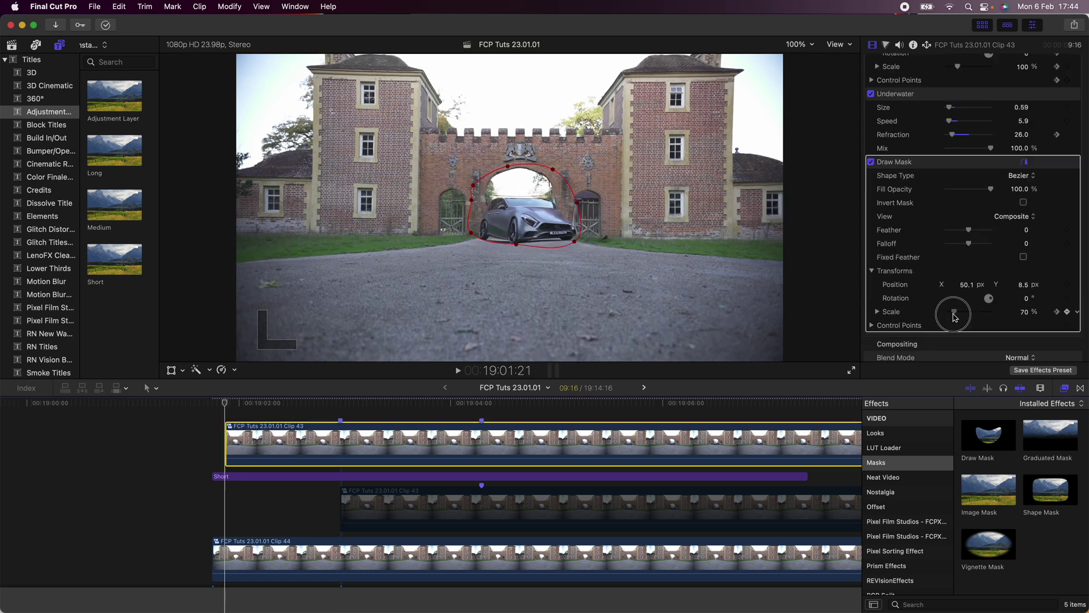
left_click_drag(955, 309, 949, 317)
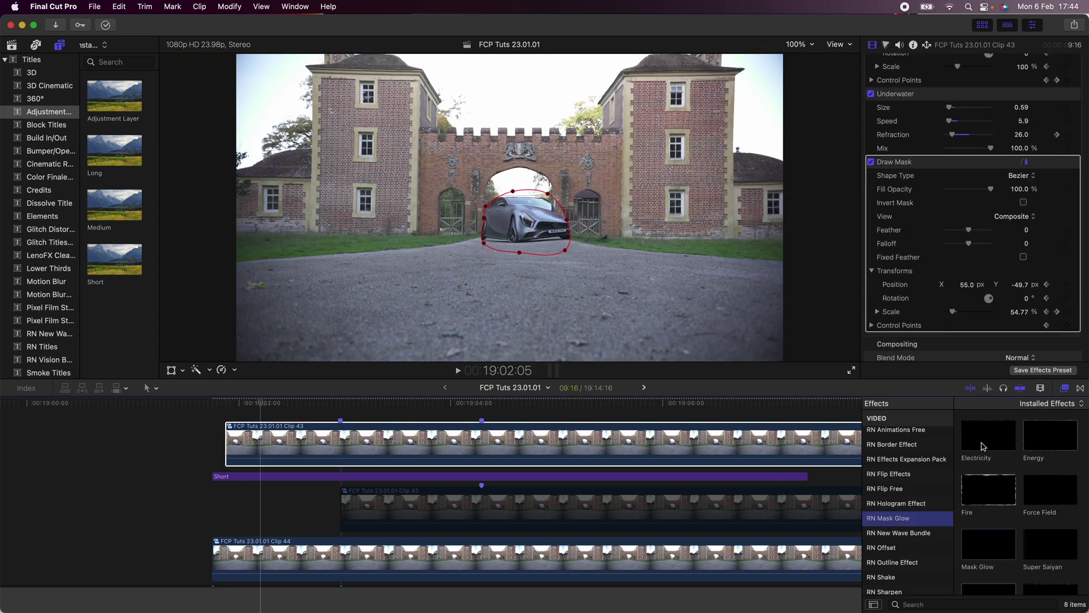
Step: Turn the neon glow colour blue and preview the gatehouse vanish effect
left_click_drag(319, 426, 319, 426)
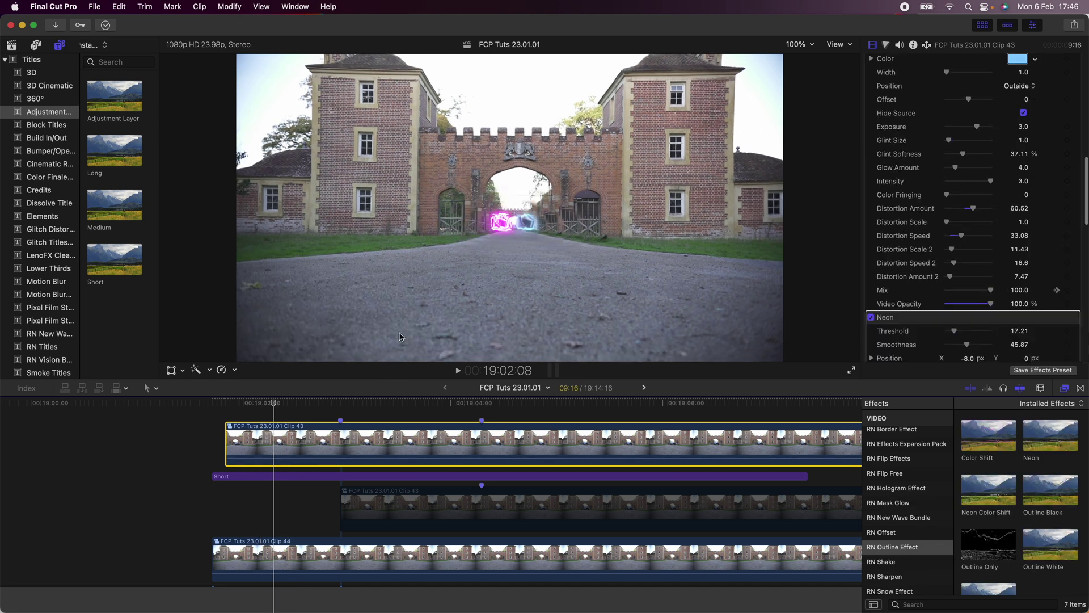
scroll(903, 289, "down", 3)
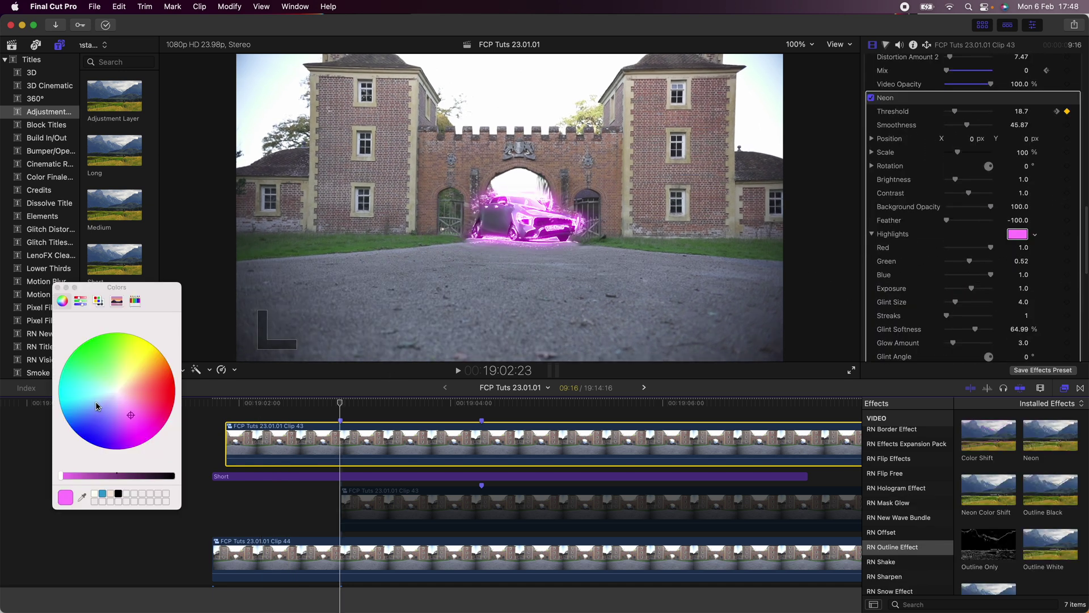
left_click_drag(96, 406, 87, 400)
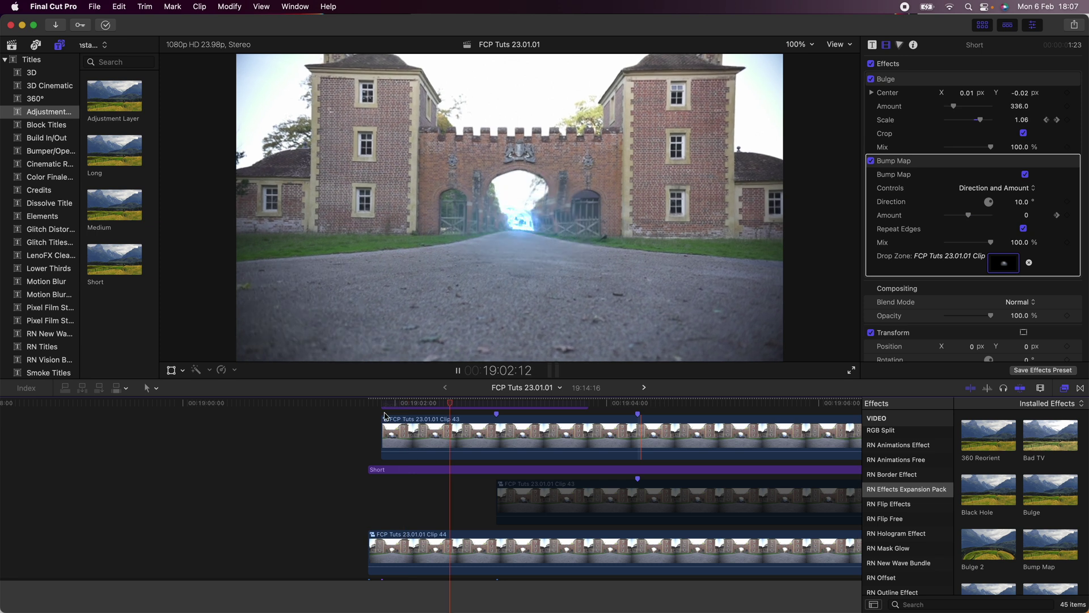
key("space")
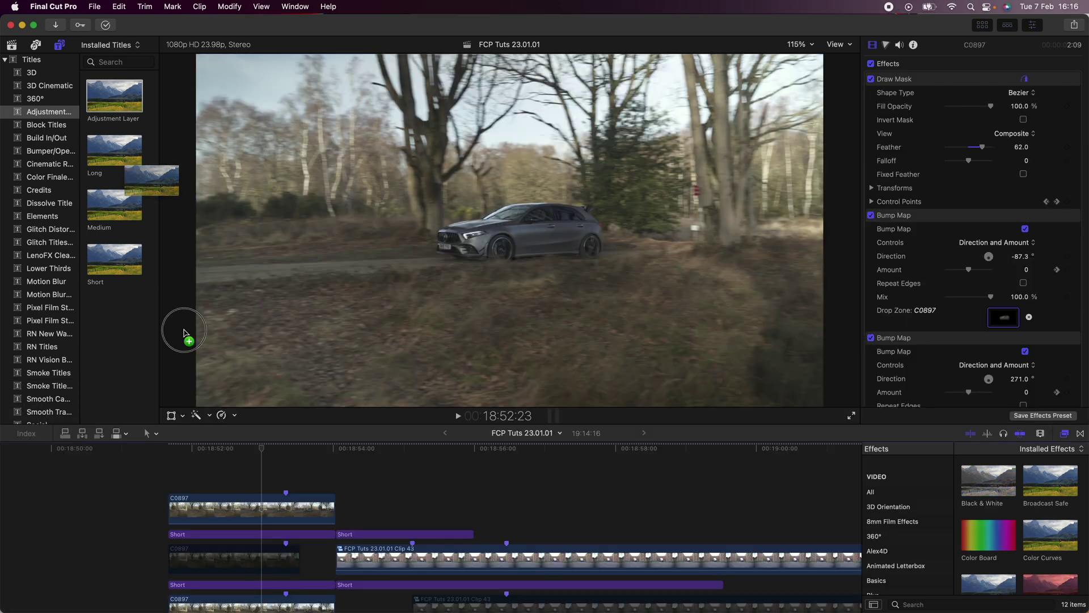
Step: Add an Adjustment Layer graded with the Cold Teal & Orange Log LUT, topped by Moderate Motion Blur 2
left_click_drag(183, 332, 178, 474)
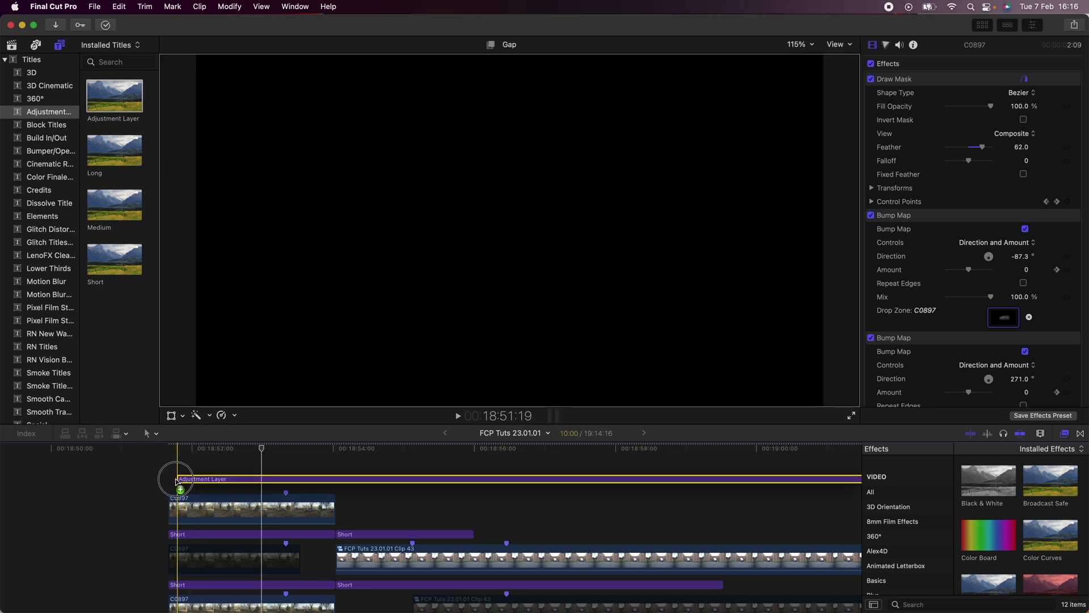
left_click_drag(178, 474, 178, 477)
left_click(970, 511)
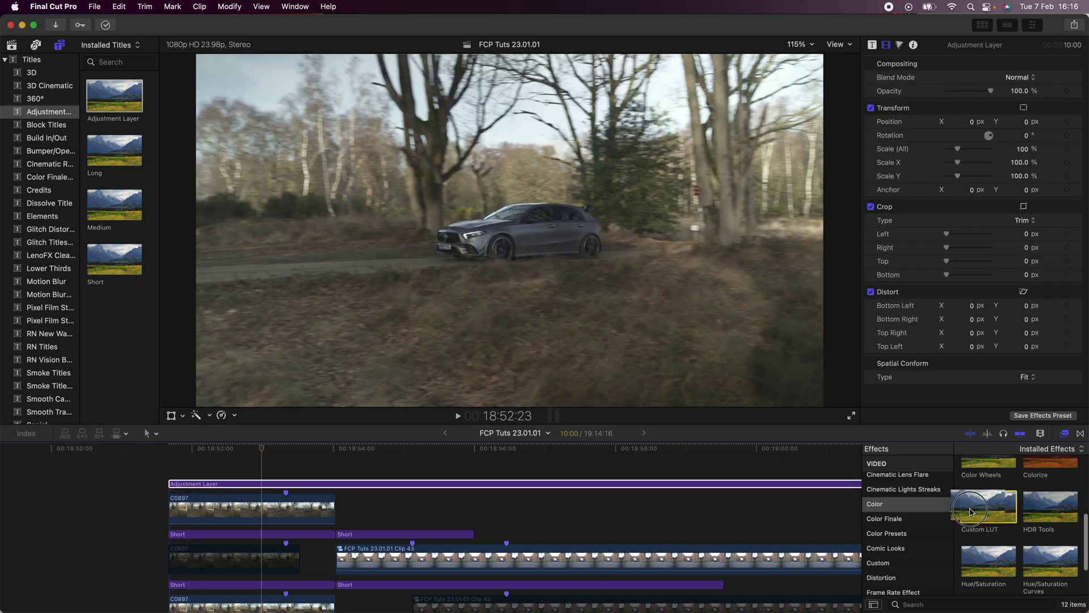
left_click_drag(971, 511, 652, 483)
left_click(1004, 93)
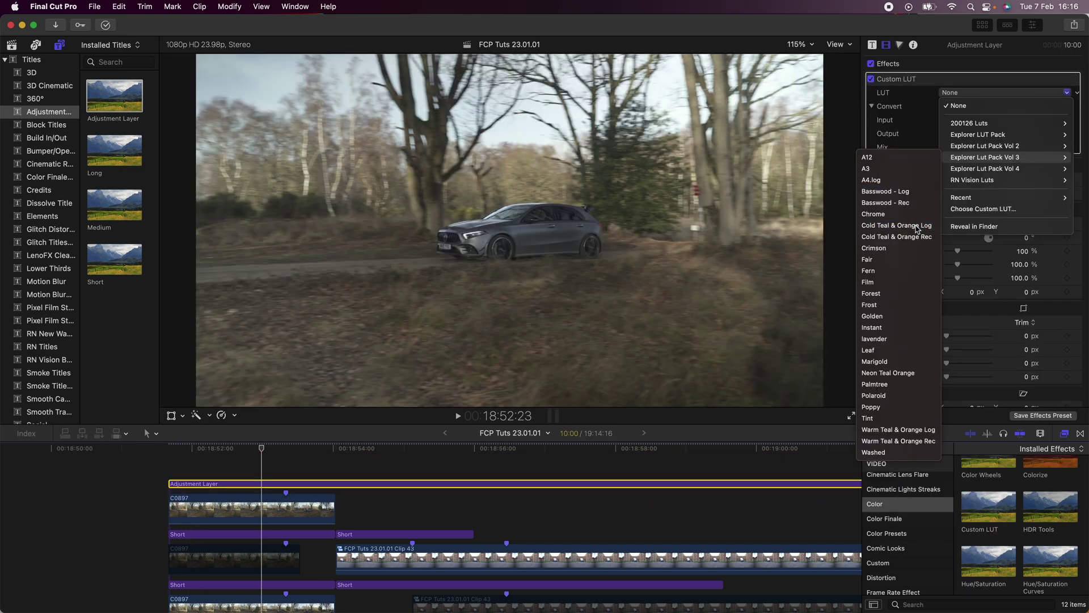
left_click(987, 167)
left_click(48, 294)
left_click_drag(114, 335, 258, 470)
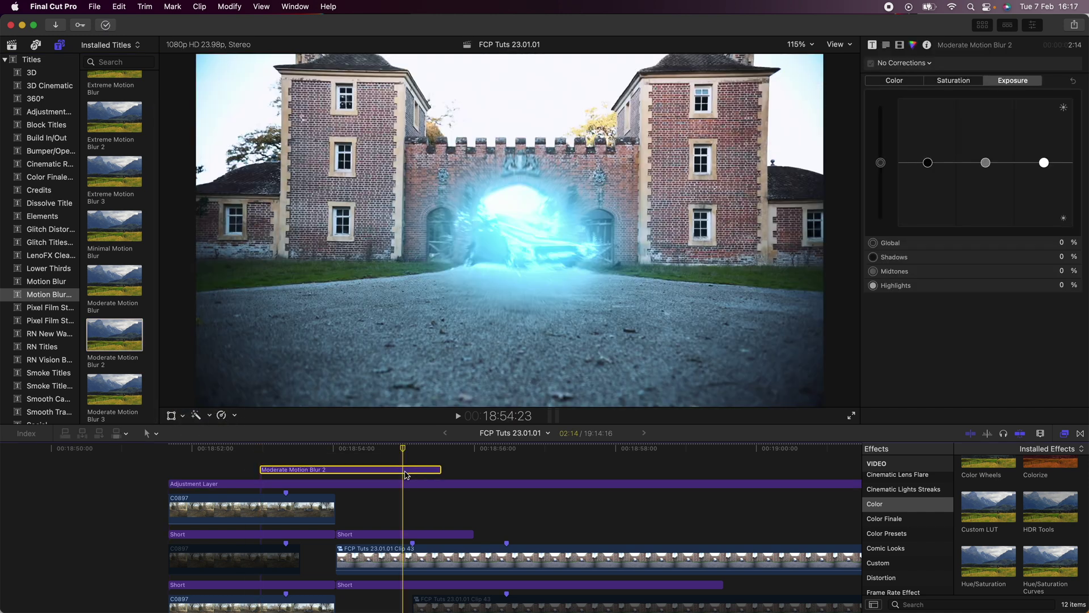